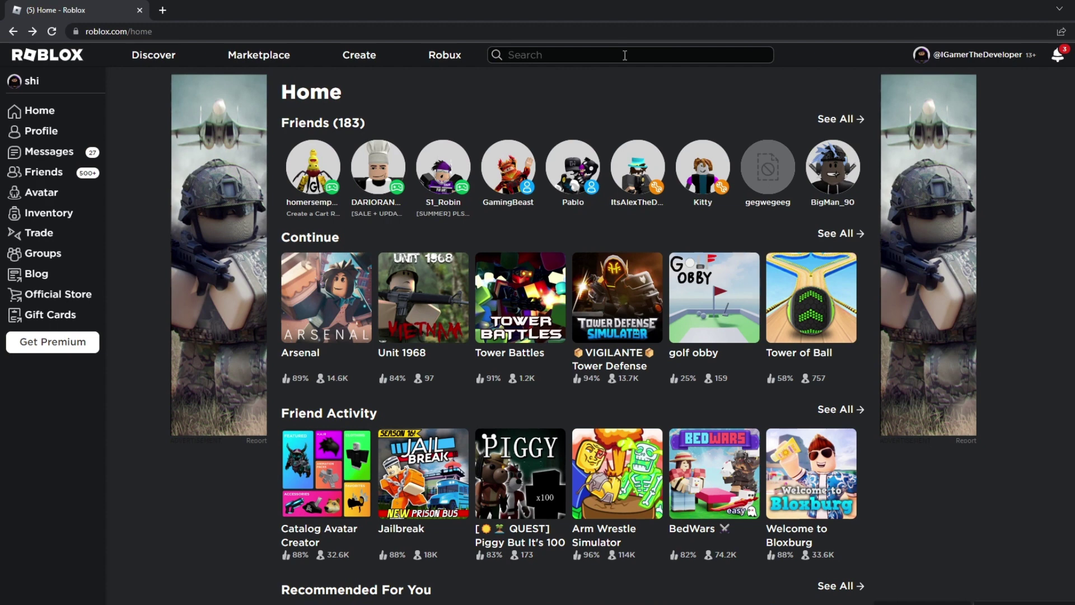
# Step: Search the Roblox experiences for "uncopylocked"
pyautogui.write('uncop')
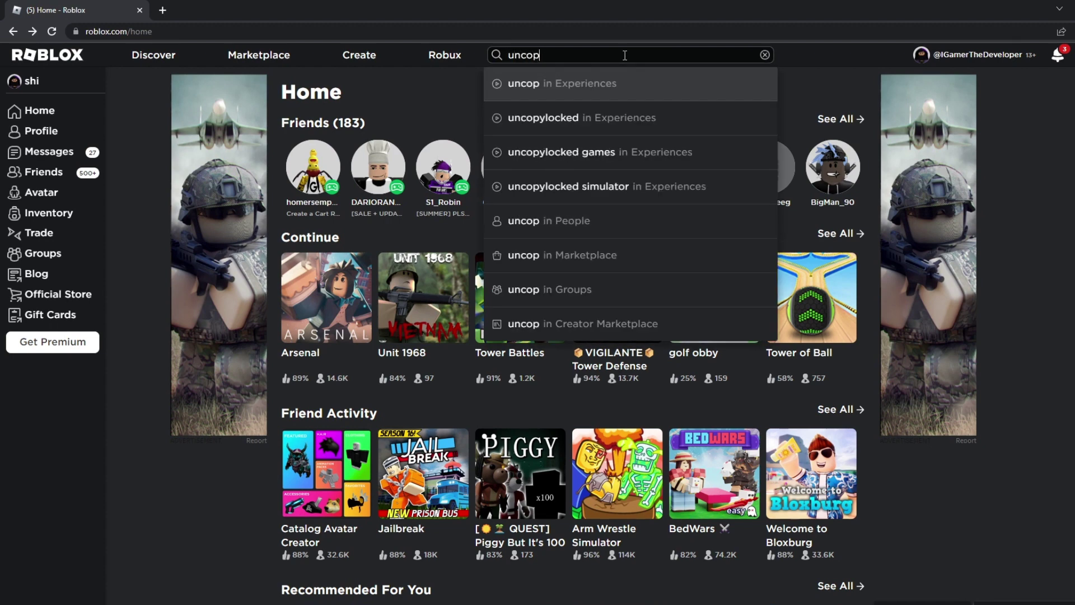
pyautogui.write('ylocked')
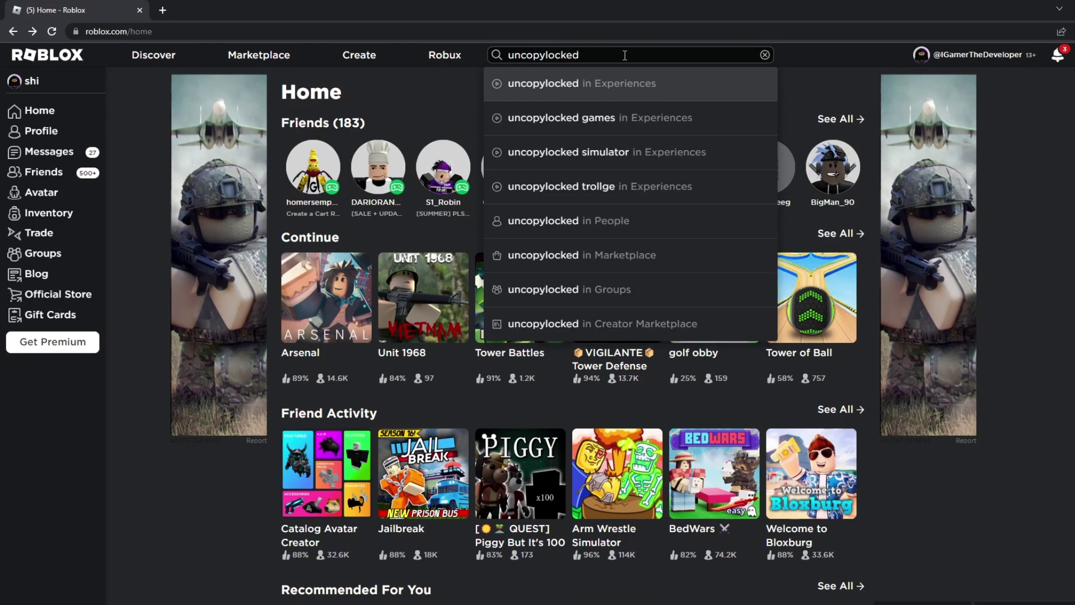
pyautogui.click(612, 90)
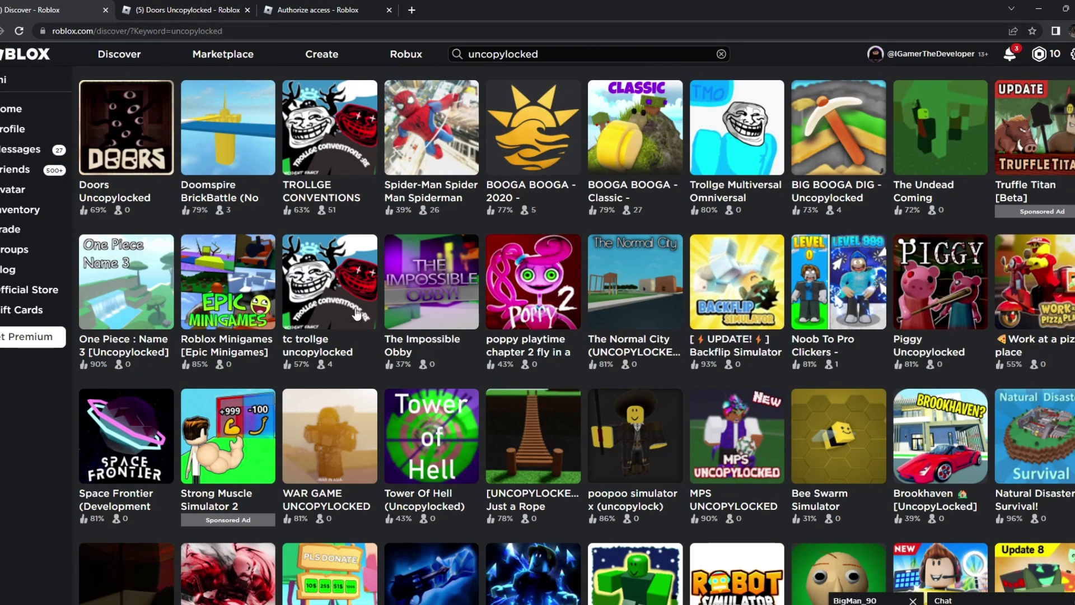
# Step: Open the Doomspire BrickBattle (No CoolDown) (Uncopylocked) experience and launch it in the Roblox player
pyautogui.click(248, 156)
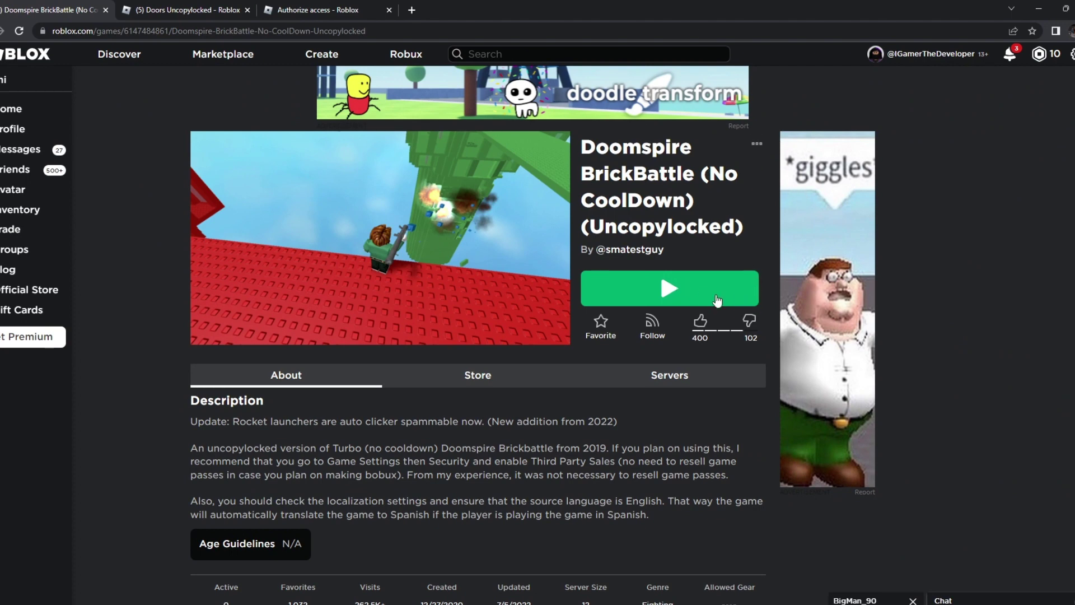
pyautogui.click(703, 291)
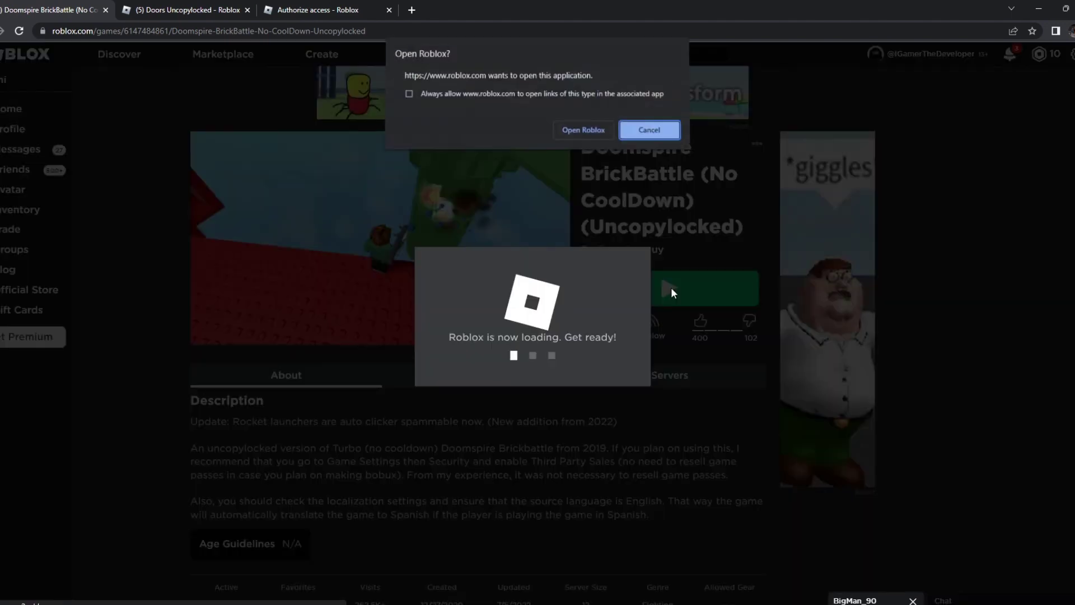
pyautogui.click(577, 135)
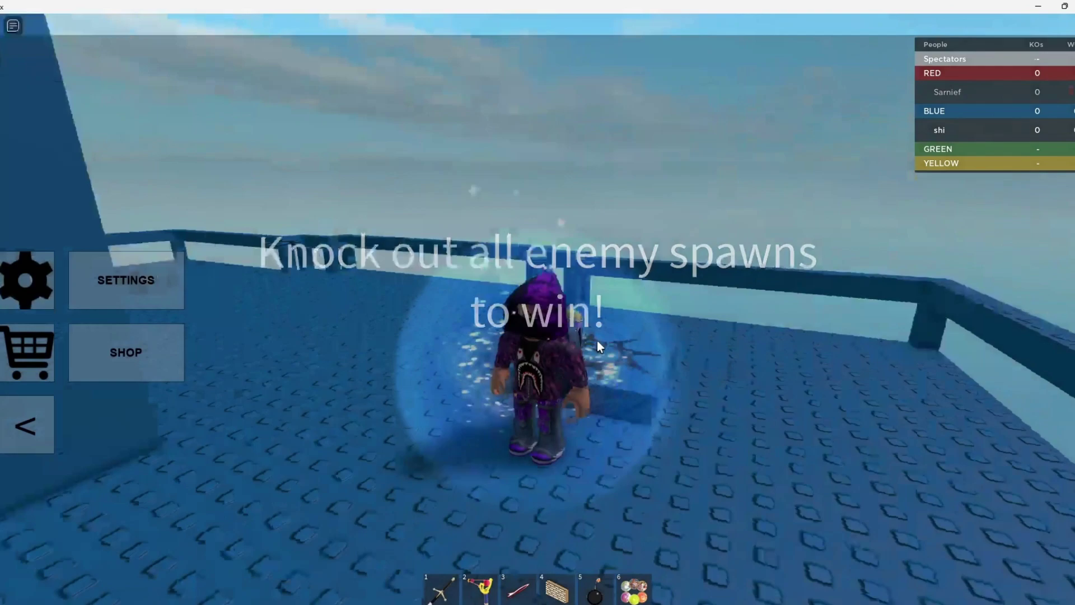
# Step: Explore the top of the blue tower, try the sword and slingshot, and hide the player list
pyautogui.press('w')
pyautogui.moveTo(597, 341); pyautogui.dragTo(597, 340, button='right')
pyautogui.press('space')
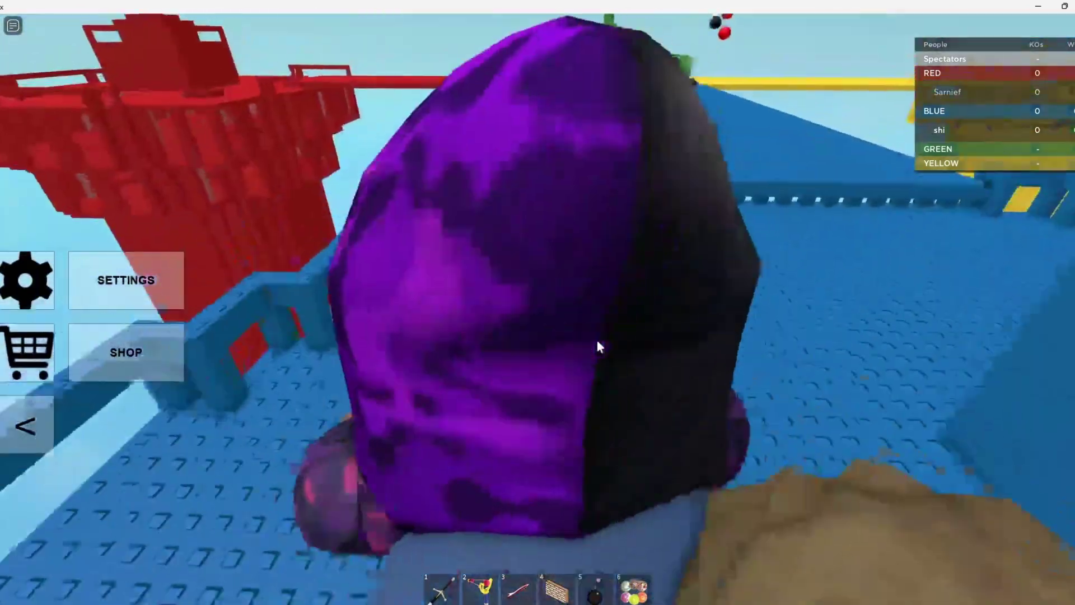
pyautogui.scroll(3, 597, 341)
pyautogui.press('w')
pyautogui.press('d')
pyautogui.press('1')
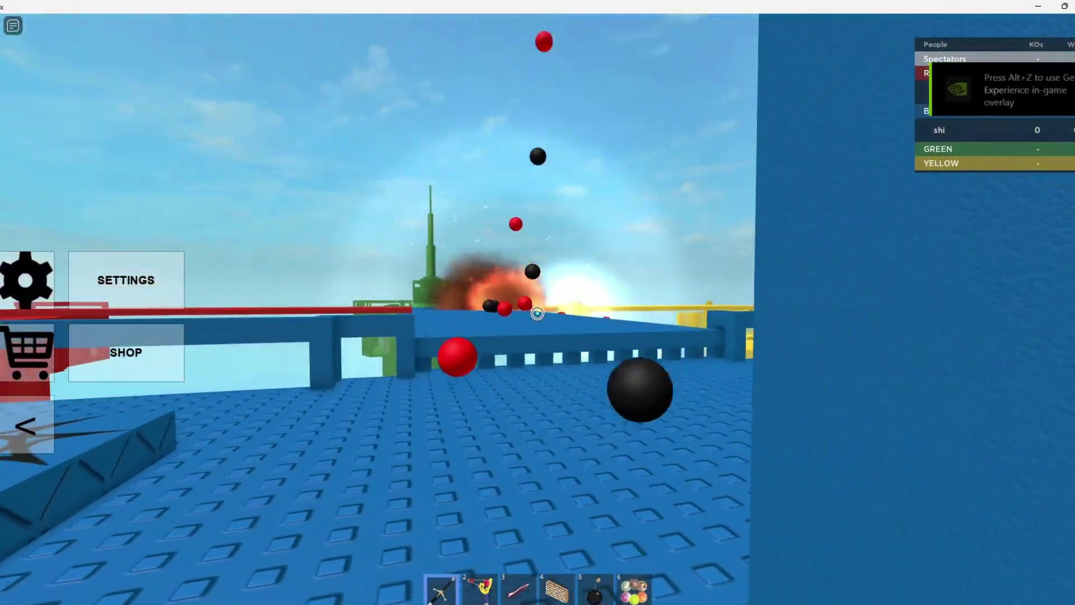
pyautogui.press('2')
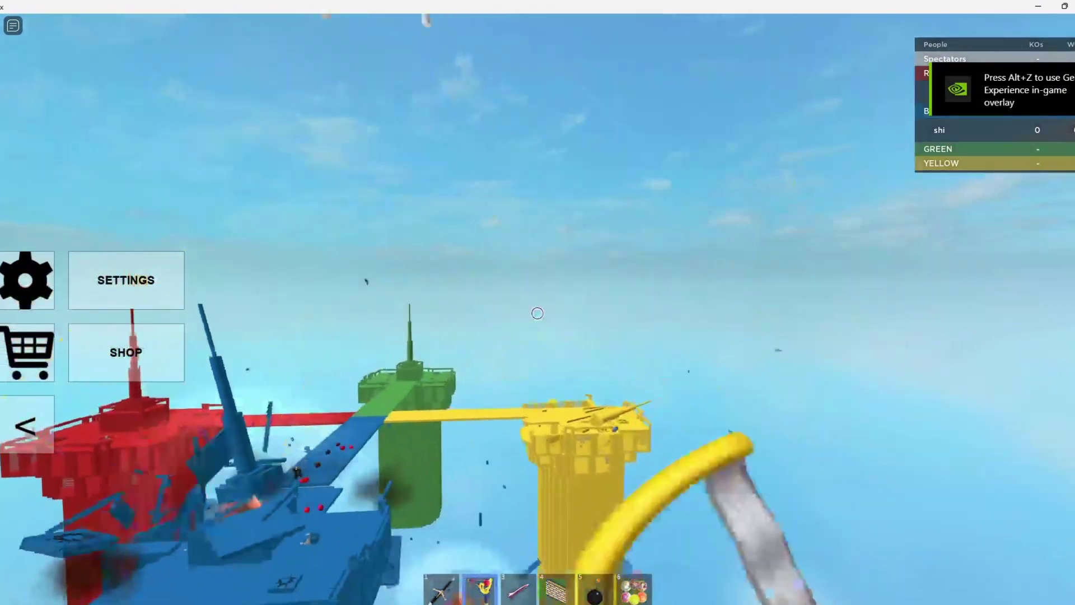
pyautogui.scroll(-5, 537, 313)
pyautogui.press('Tab')
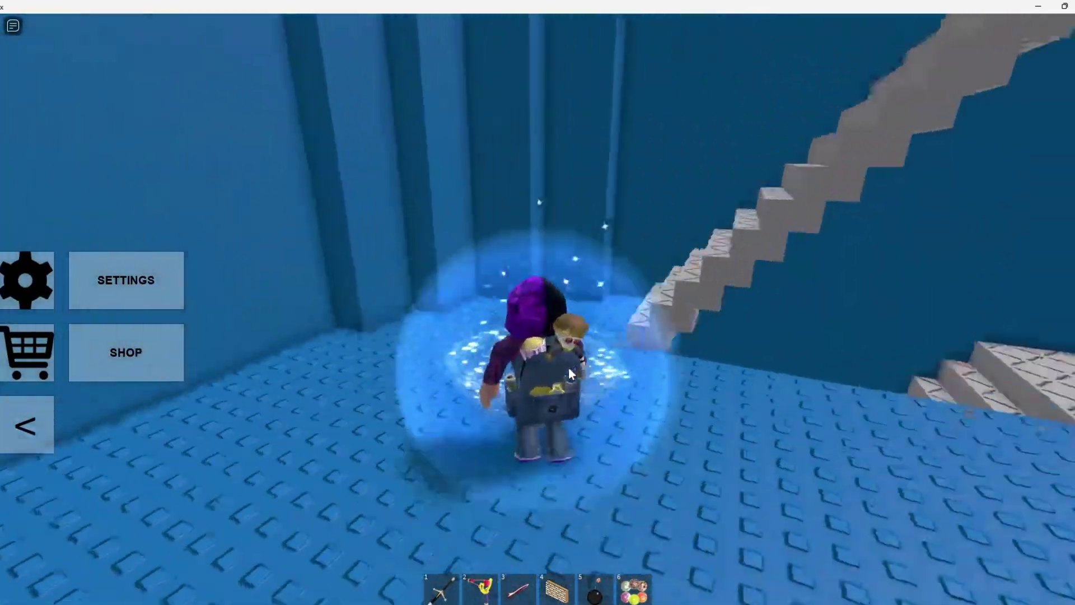
# Step: Look around the blue tower's stairwell in first person, equipping the slingshot and switching to the sword
pyautogui.scroll(5, 569, 367)
pyautogui.press('w')
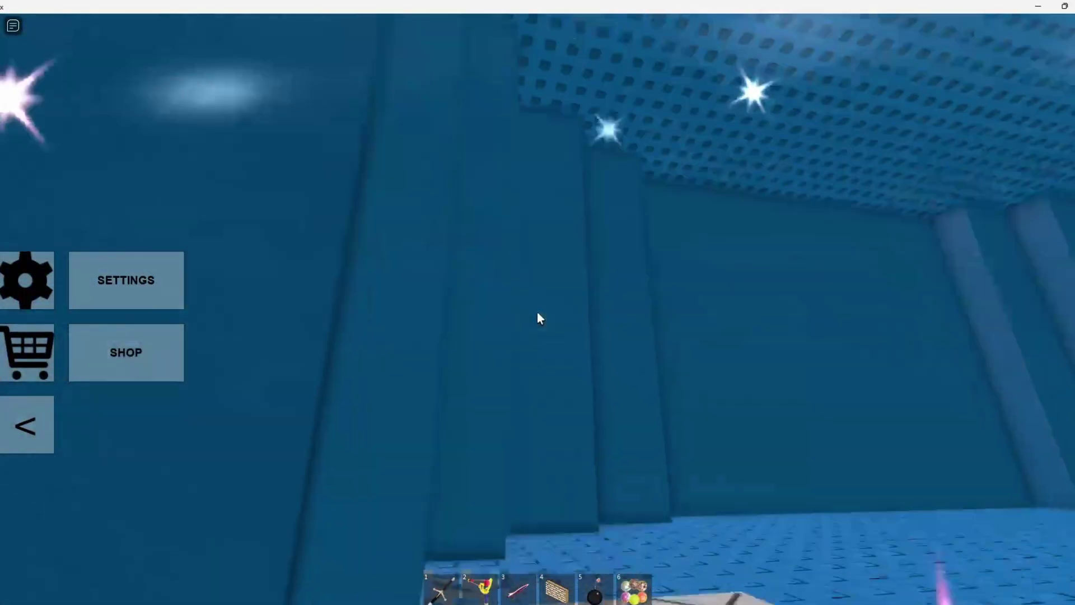
pyautogui.press('2')
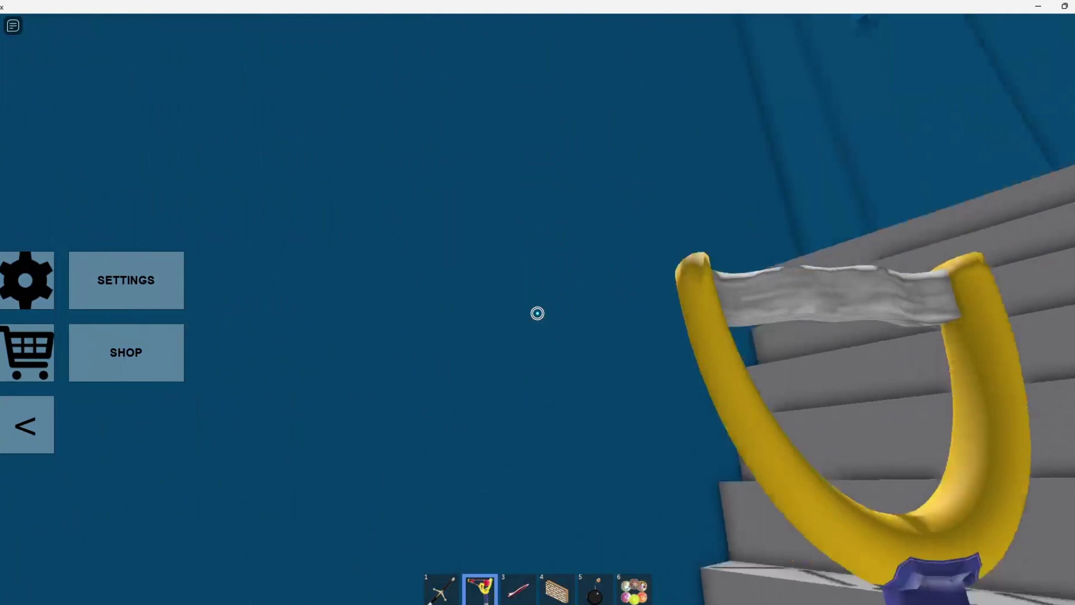
pyautogui.press('1')
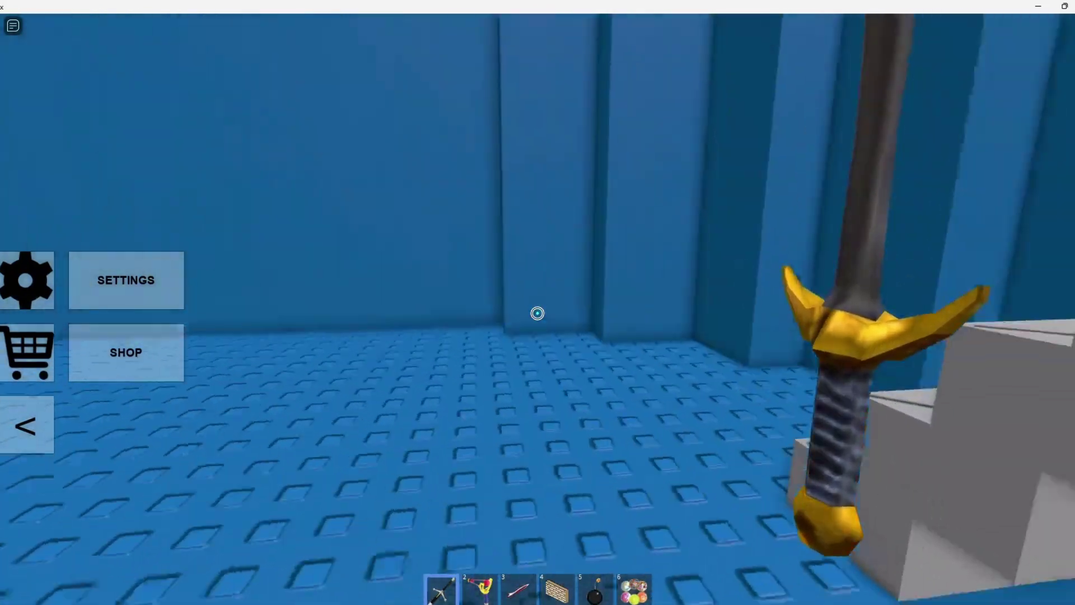
# Step: Climb through the damaged floors of the blue tower up to its roof with the sword equipped
pyautogui.press('w')
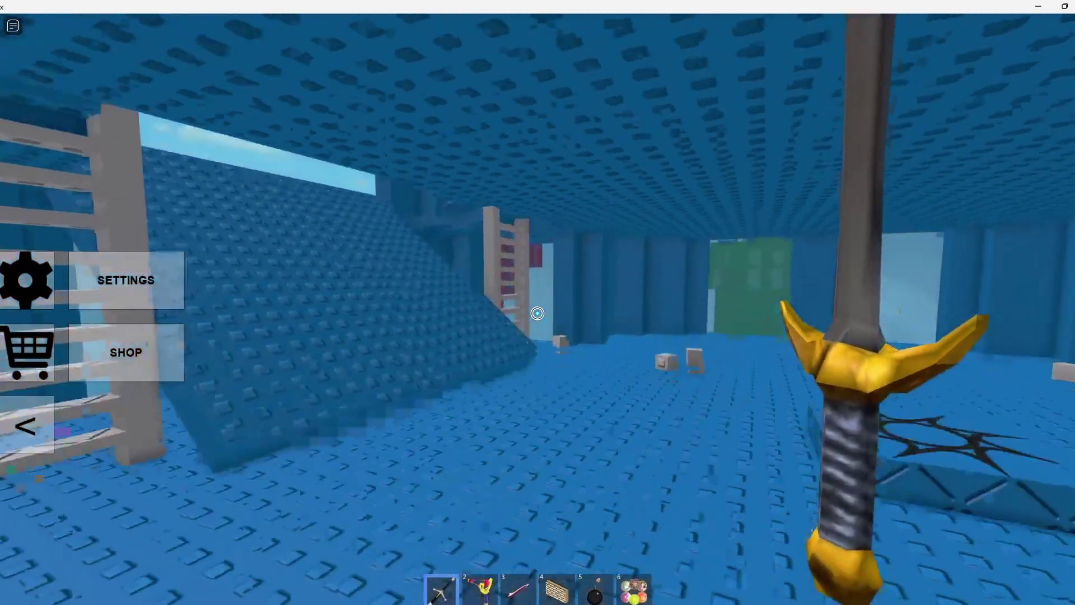
pyautogui.press('w')
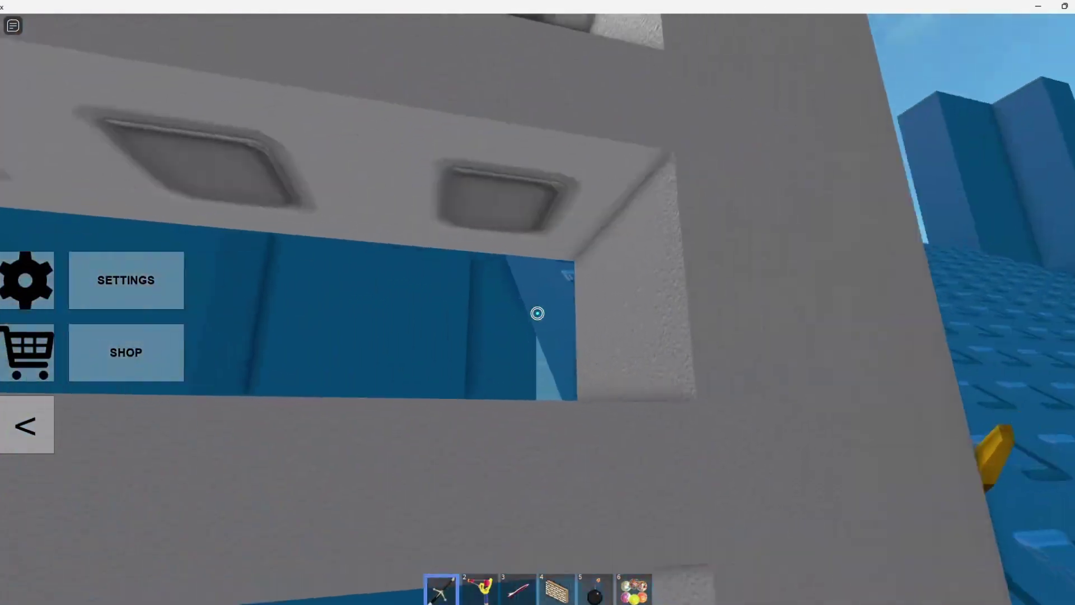
pyautogui.press('w')
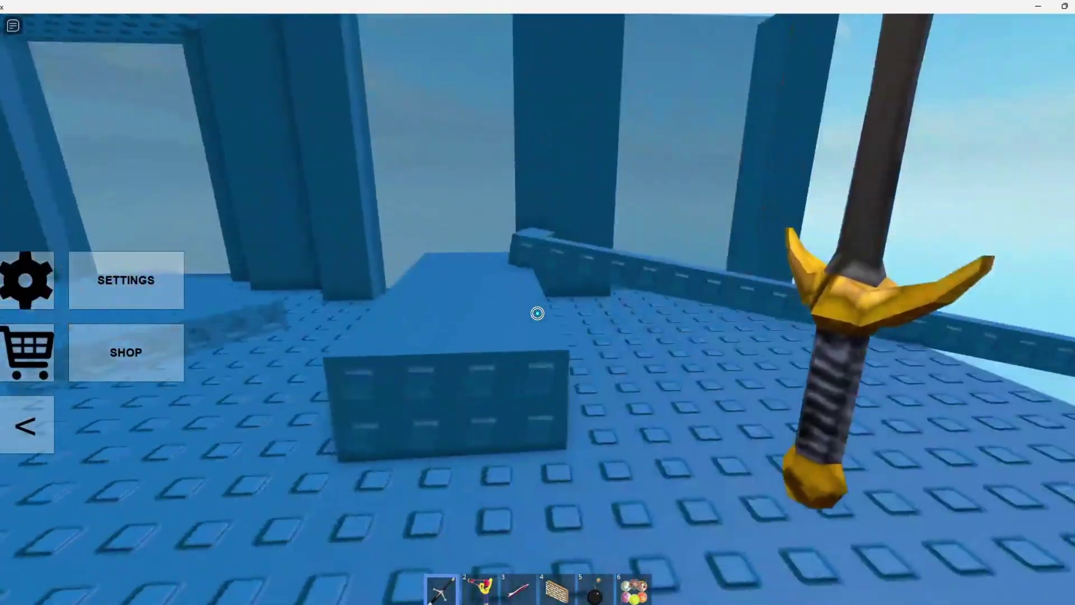
pyautogui.press('w')
pyautogui.press('space')
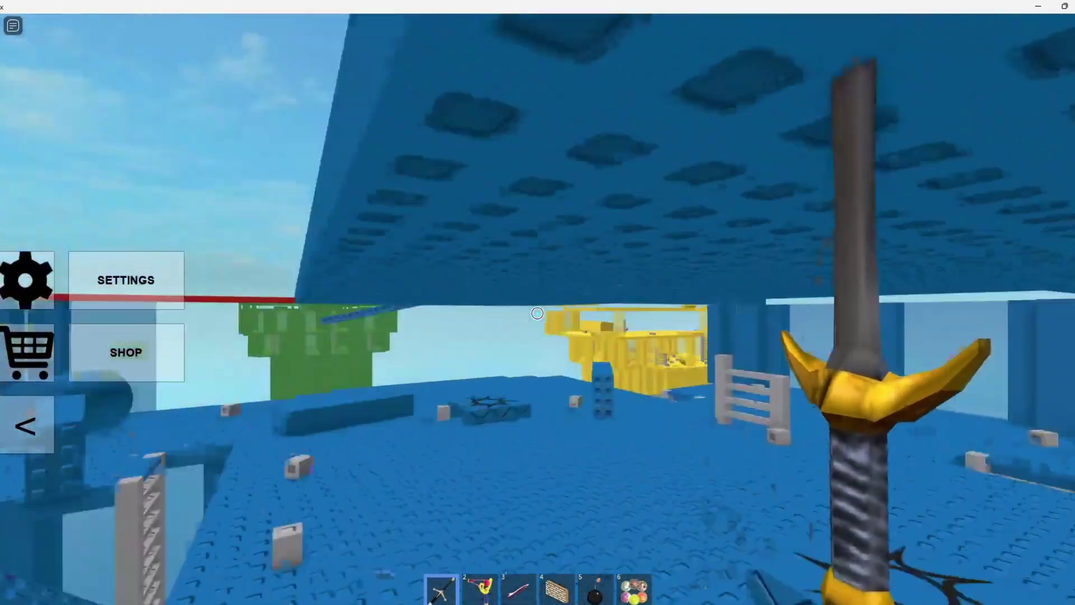
pyautogui.press('w')
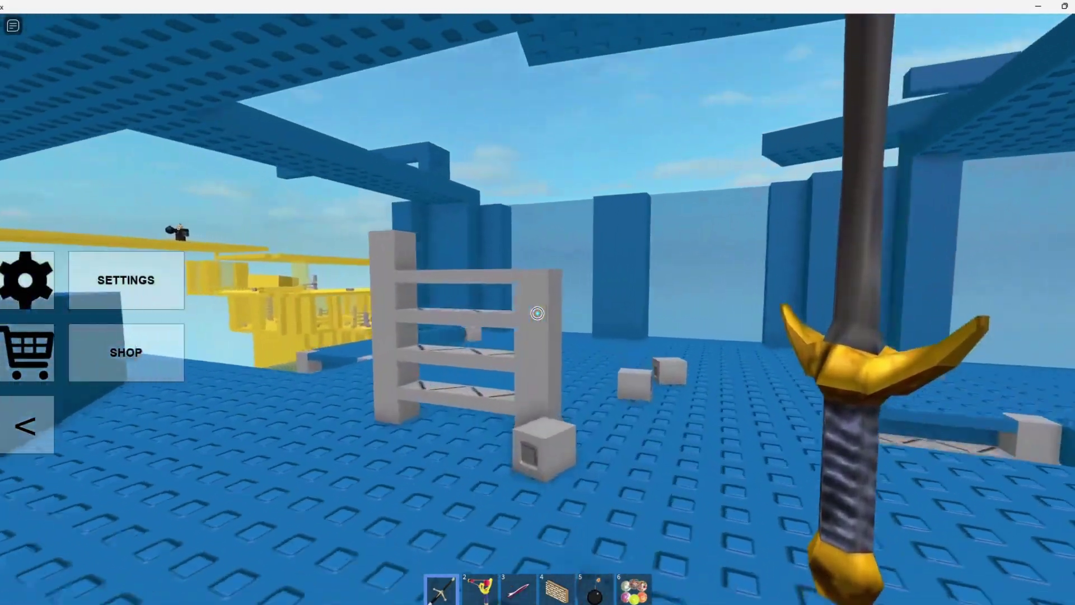
pyautogui.press('w')
pyautogui.press('space')
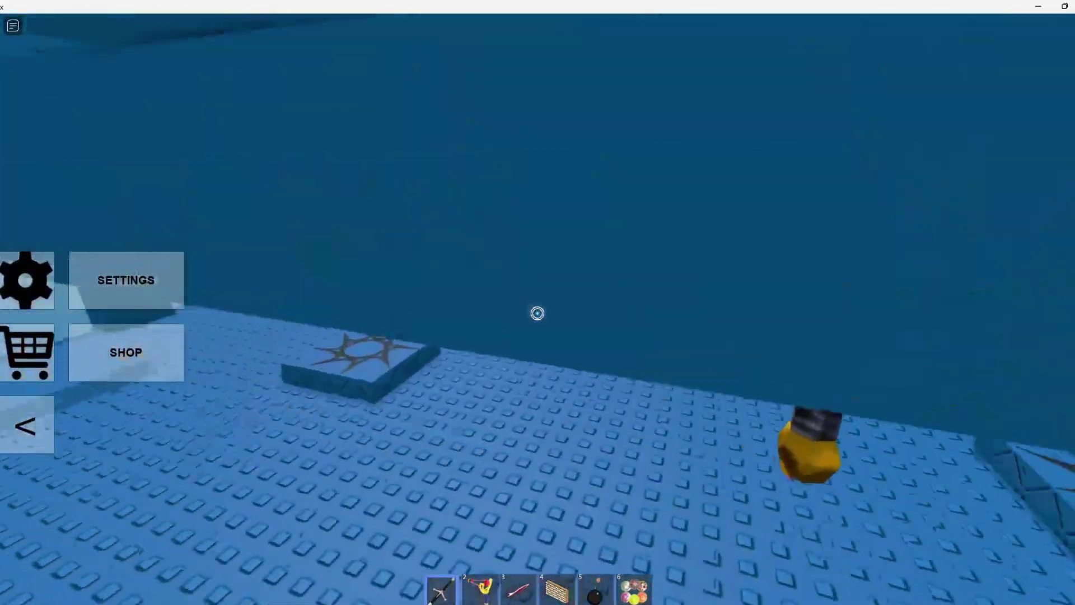
pyautogui.press('w')
pyautogui.press('space')
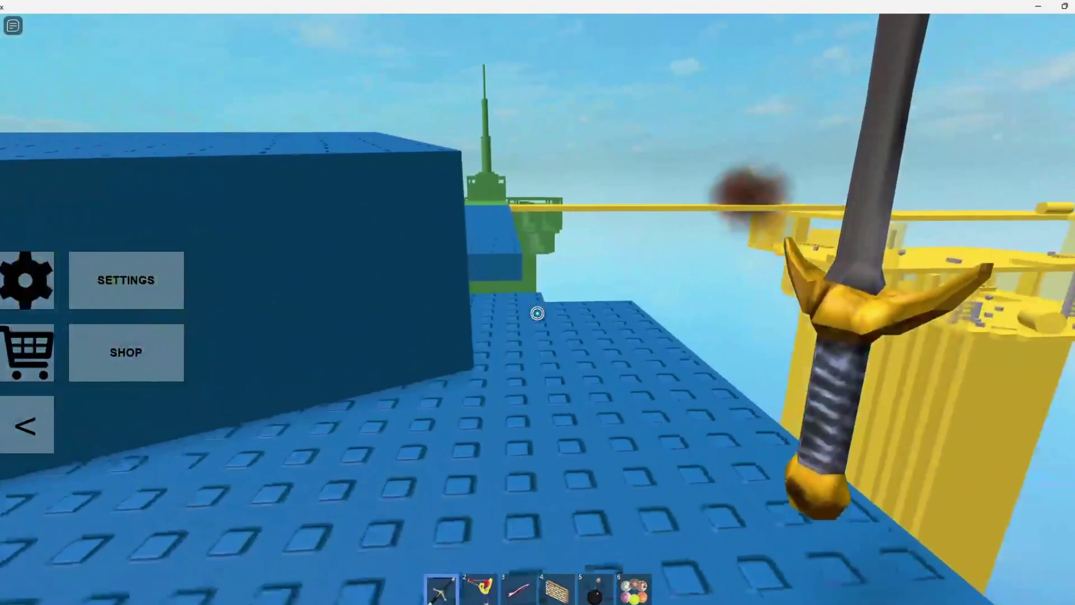
# Step: Switch to a third-person view and move from the tower roof onto the blue bridge
pyautogui.press('w')
pyautogui.press('space')
pyautogui.scroll(-6, 535, 315)
pyautogui.moveTo(532, 315); pyautogui.dragTo(530, 317, button='right')
pyautogui.press('w')
pyautogui.scroll(3, 531, 317)
pyautogui.press('space')
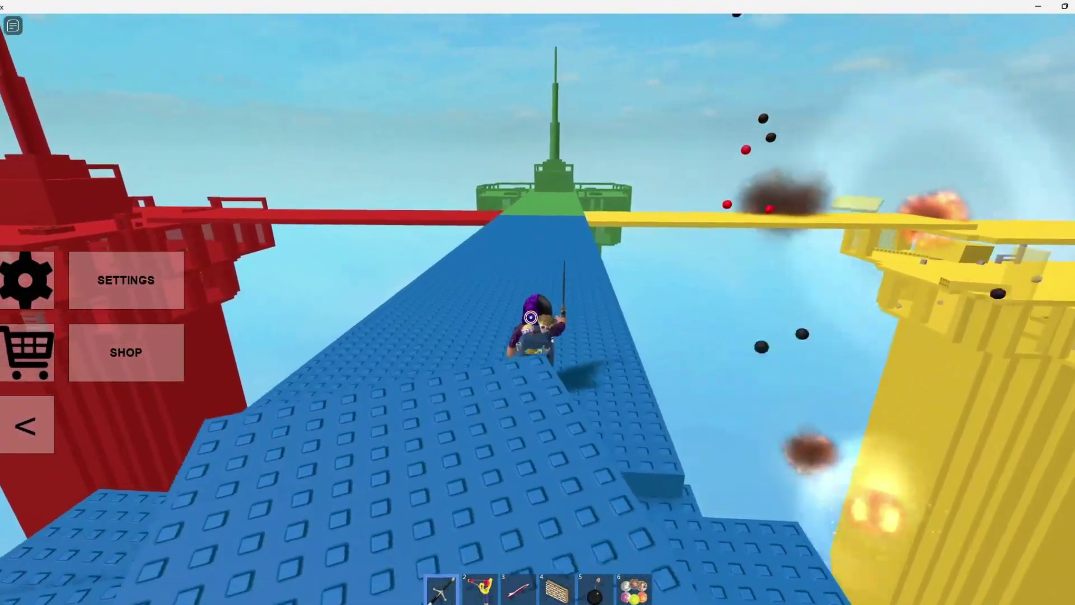
# Step: Run along the blue bridge toward the centre, trying the brick wall tool and the bomb
pyautogui.press('w')
pyautogui.press('4')
pyautogui.scroll(3, 531, 317)
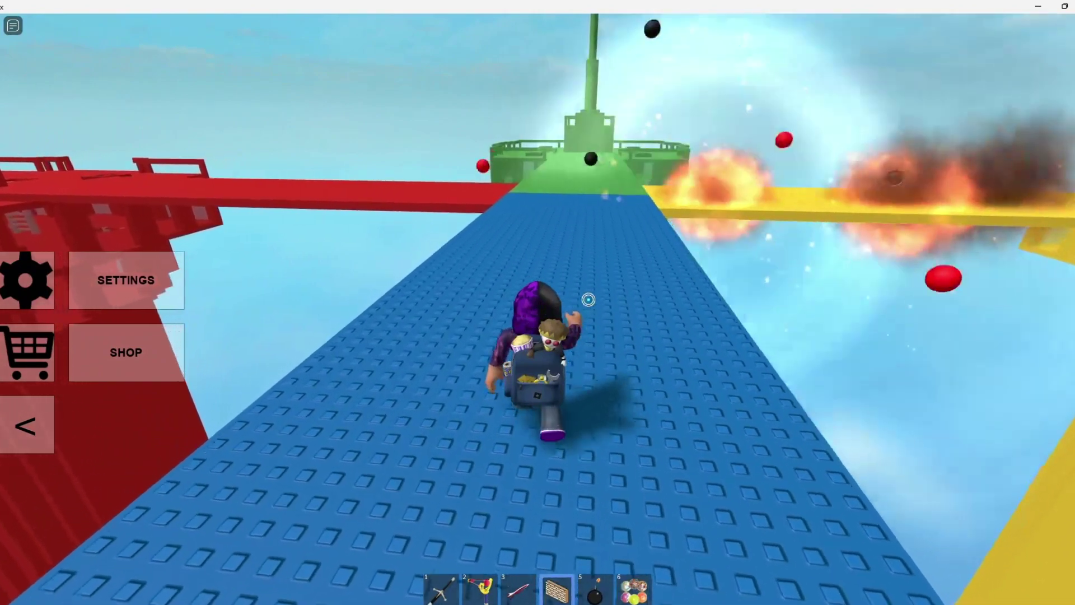
pyautogui.press('5')
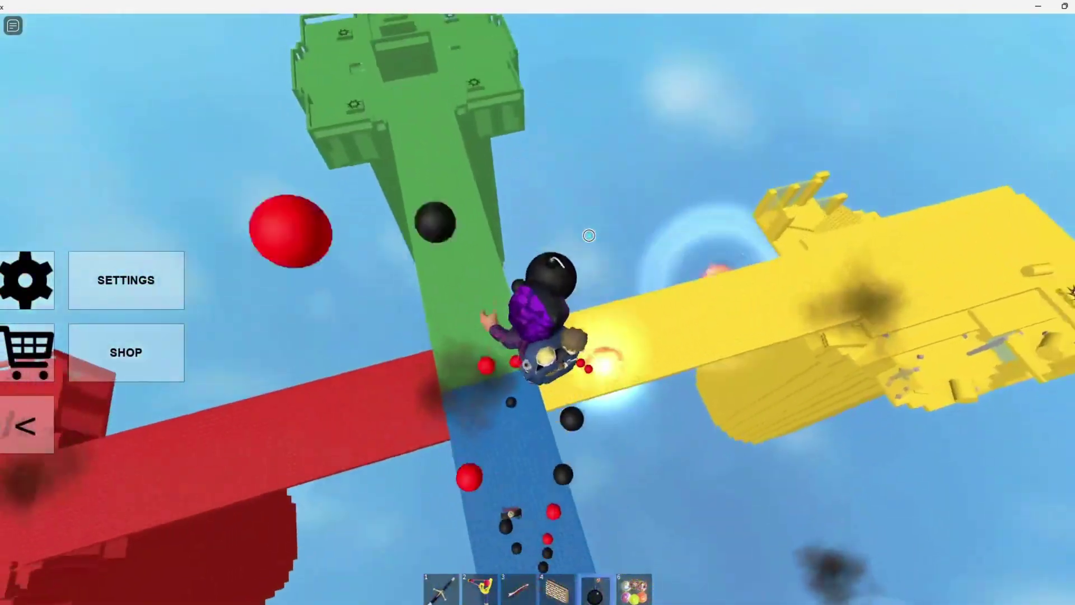
pyautogui.moveTo(589, 235); pyautogui.dragTo(589, 235, button='right')
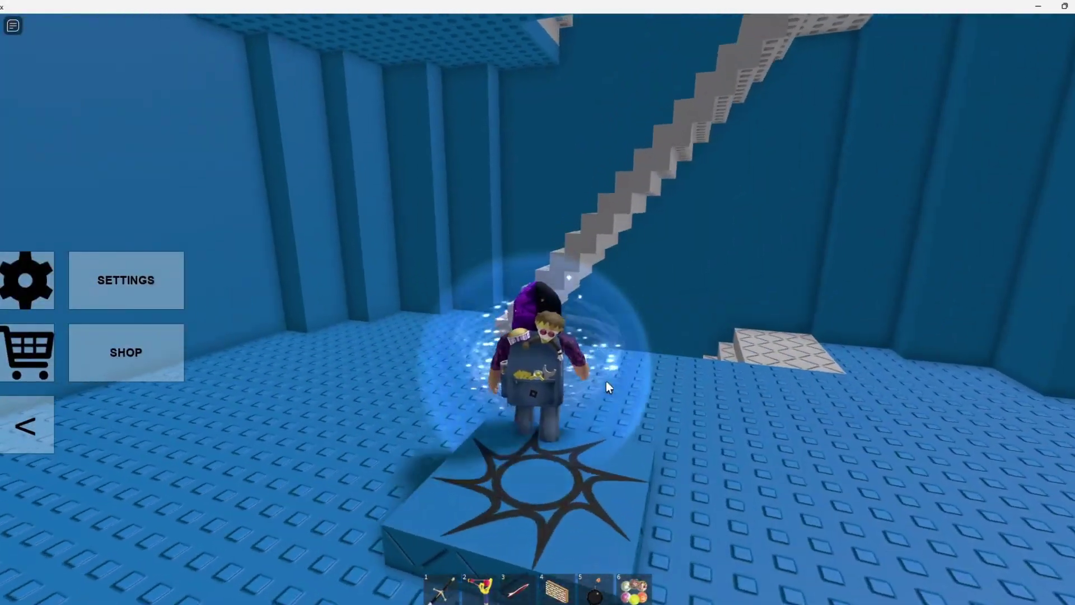
# Step: Quit the running game and close the Roblox player
pyautogui.press('w')
pyautogui.moveTo(647, 408); pyautogui.dragTo(647, 408, button='right')
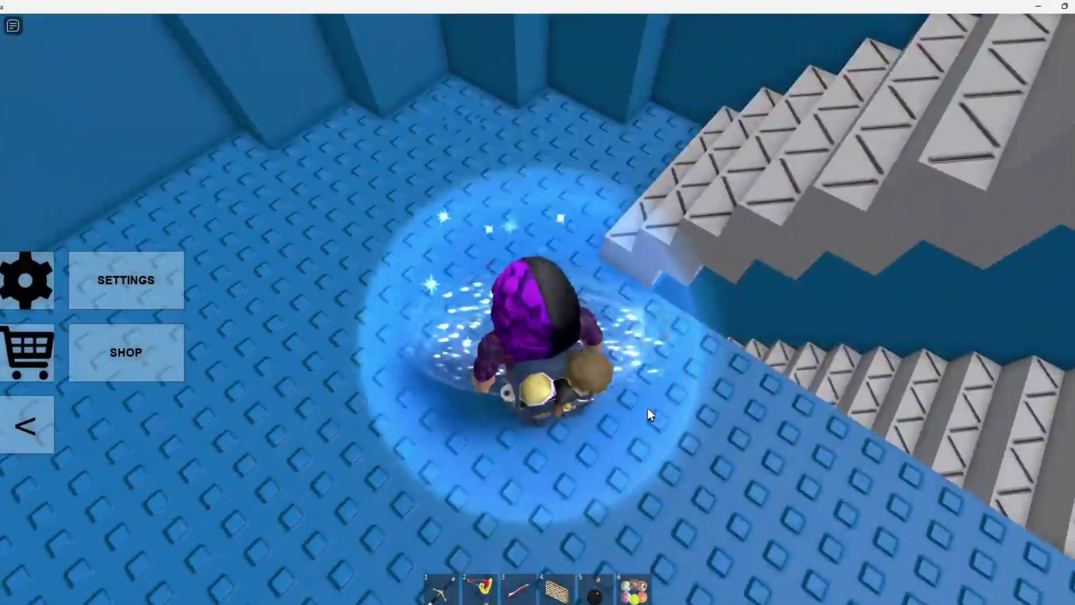
pyautogui.hotkey('alt', 'F4')
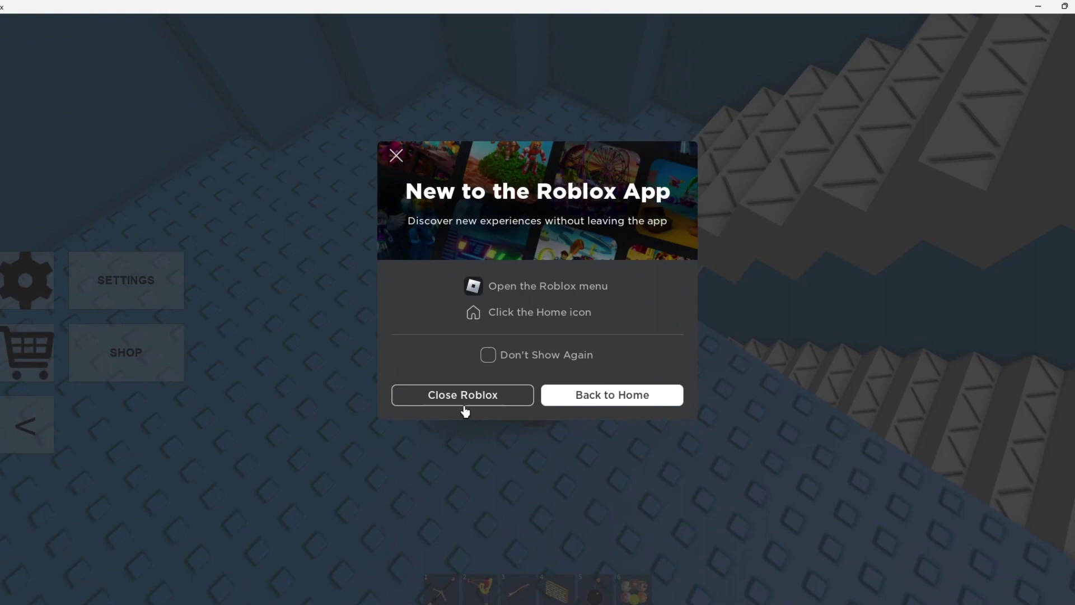
pyautogui.click(464, 407)
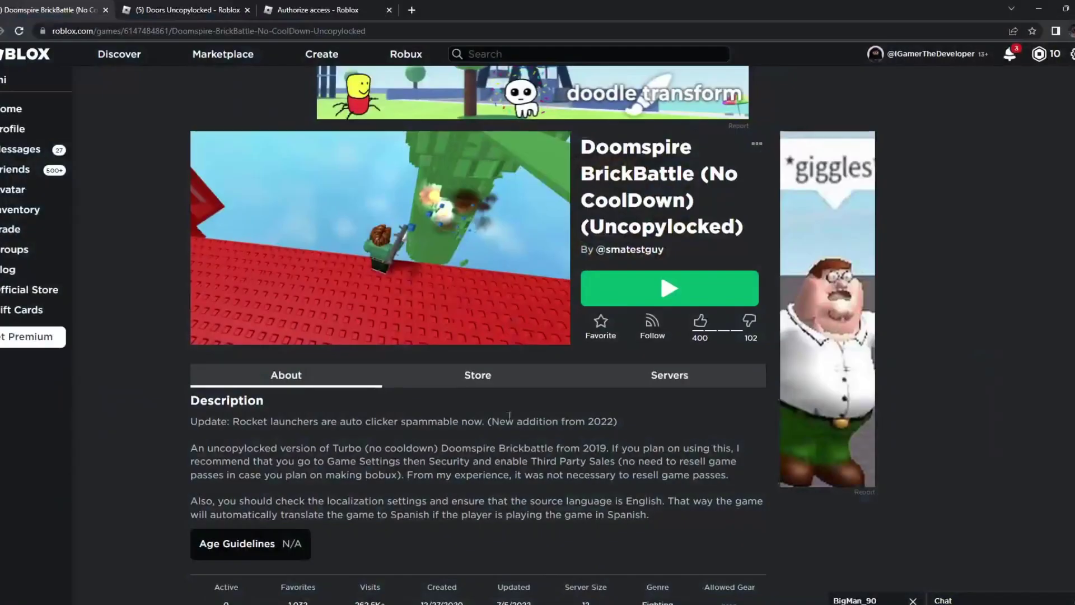
# Step: Open the Doomspire BrickBattle place for editing in Roblox Studio
pyautogui.click(757, 144)
pyautogui.click(757, 144)
pyautogui.click(753, 170)
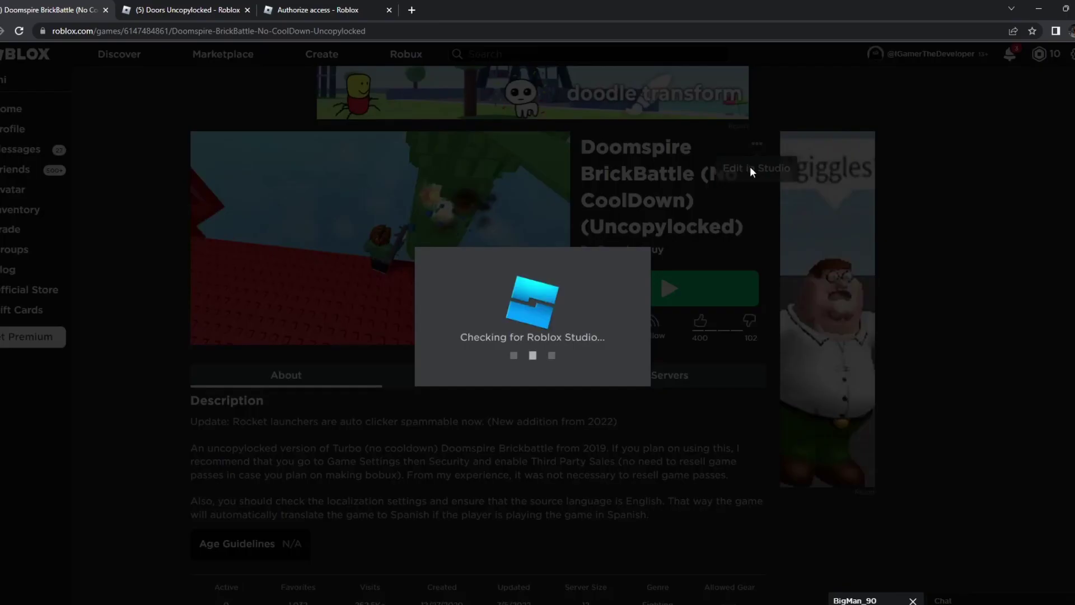
pyautogui.click(573, 135)
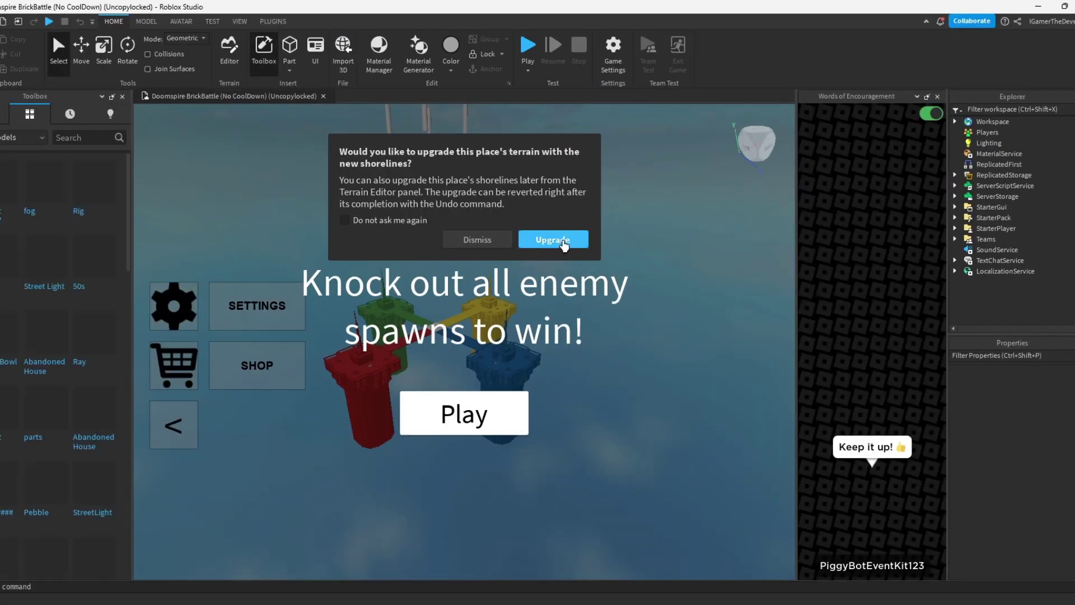
# Step: Upgrade the place's terrain with the new shorelines and close the Words of Encouragement panel
pyautogui.click(564, 244)
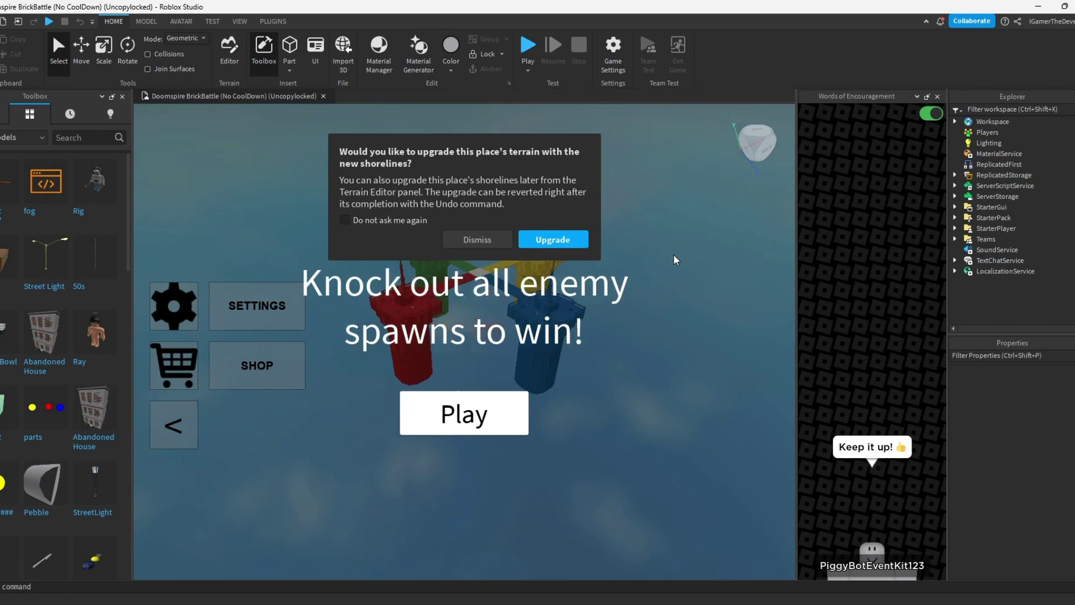
pyautogui.click(938, 96)
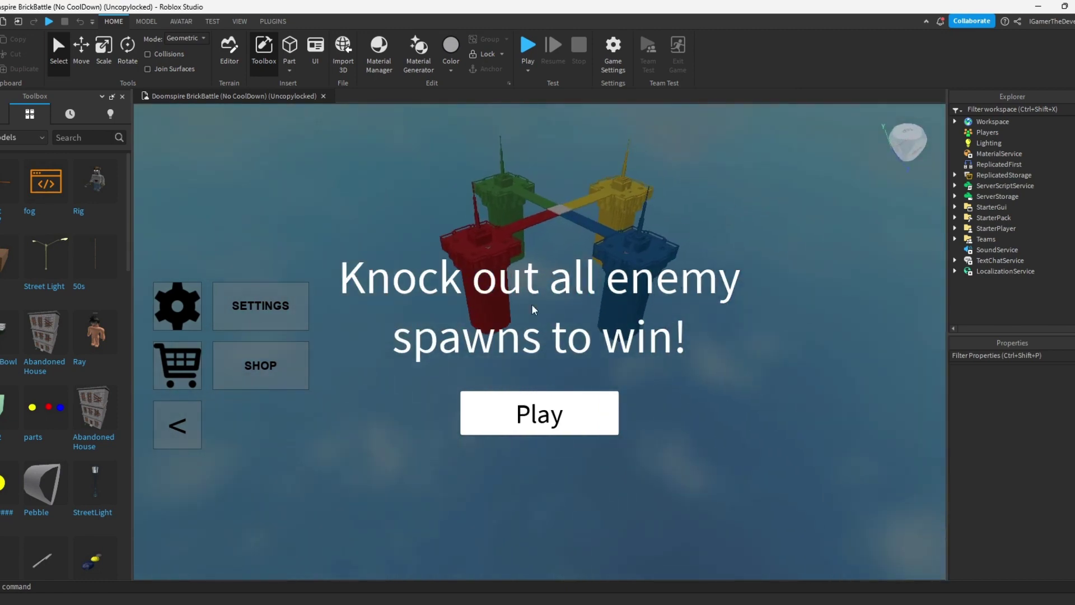
# Step: Move the StartGui object from StarterGui into Workspace to clear the start screen from the viewport
pyautogui.click(955, 207)
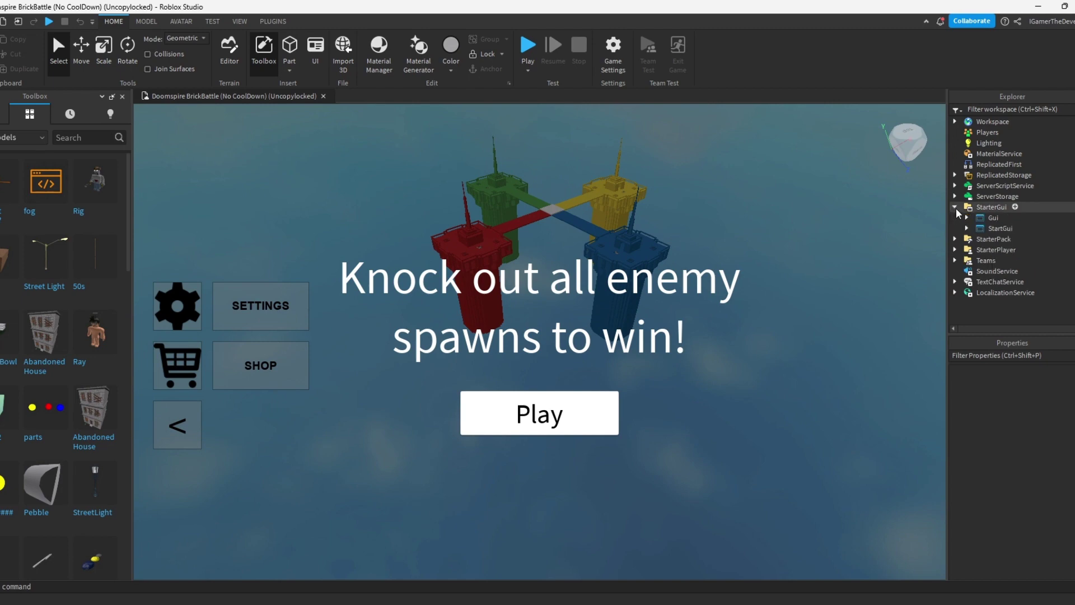
pyautogui.moveTo(1000, 227); pyautogui.dragTo(1019, 125)
# Step: Inspect the blue tower up close and select the Doomspires model
pyautogui.scroll(5, 415, 182)
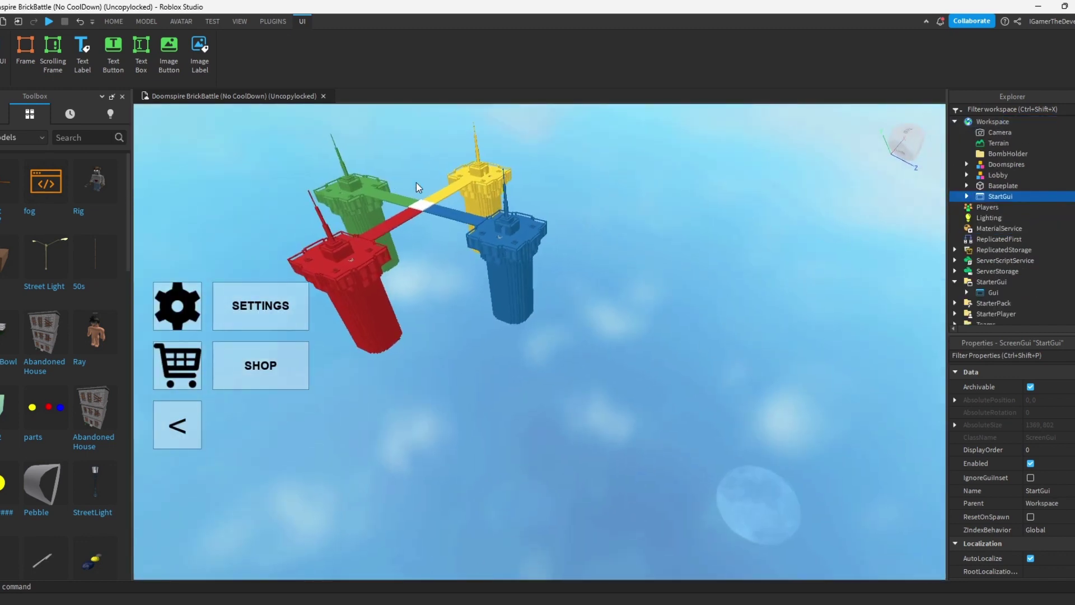
pyautogui.scroll(8, 436, 214)
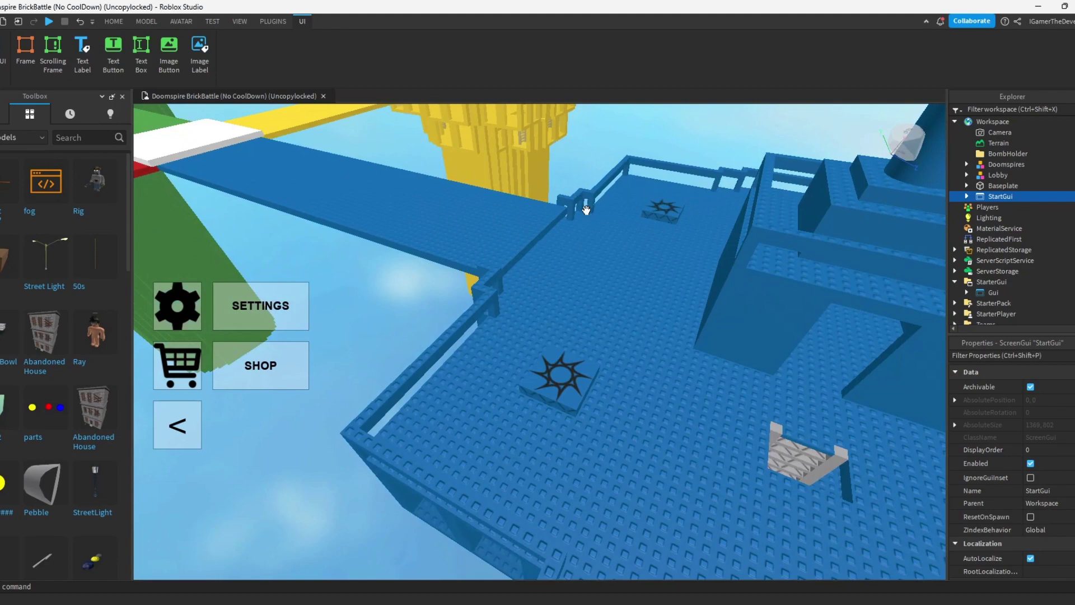
pyautogui.moveTo(586, 206); pyautogui.dragTo(586, 215, button='right')
pyautogui.scroll(8, 586, 213)
pyautogui.scroll(-5, 586, 213)
pyautogui.scroll(4, 586, 215)
pyautogui.click(619, 262)
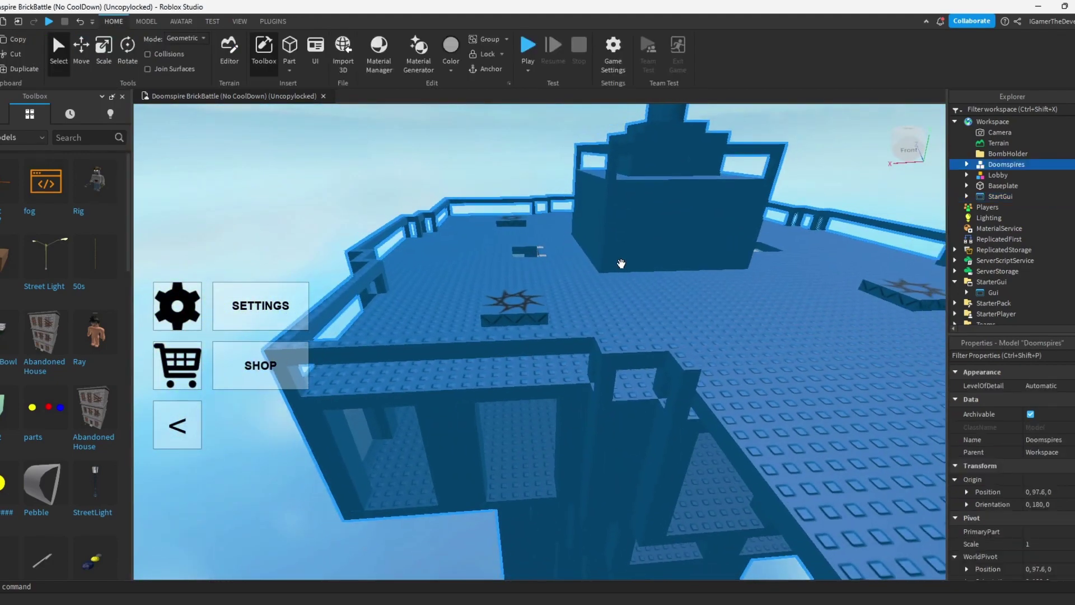
# Step: Expand the BLUE model inside Doomspires and select its models from CommRoom through Spawns
pyautogui.scroll(-2, 620, 261)
pyautogui.click(967, 165)
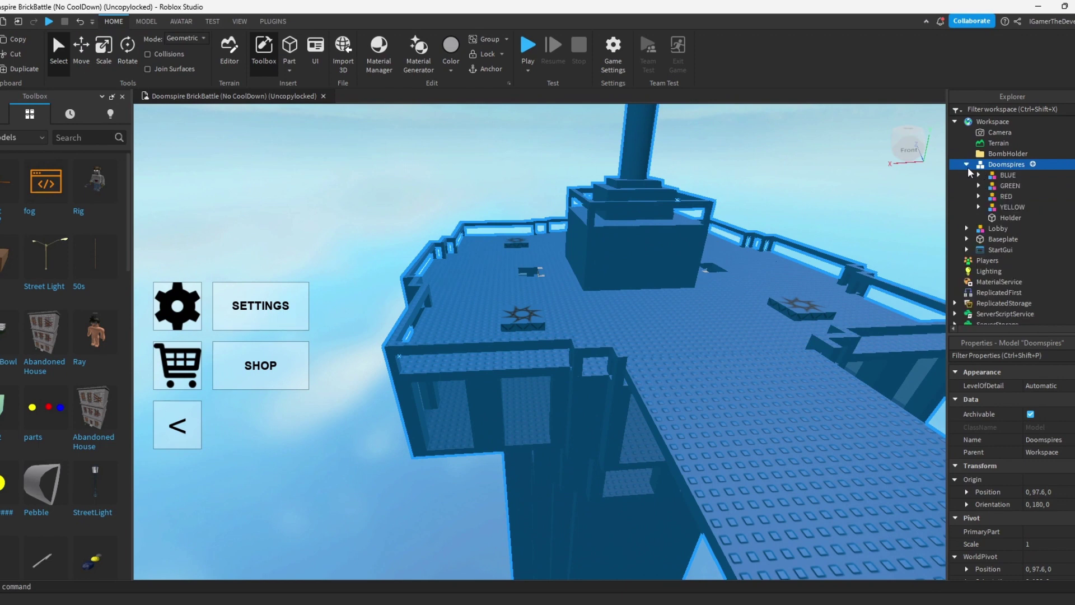
pyautogui.click(979, 176)
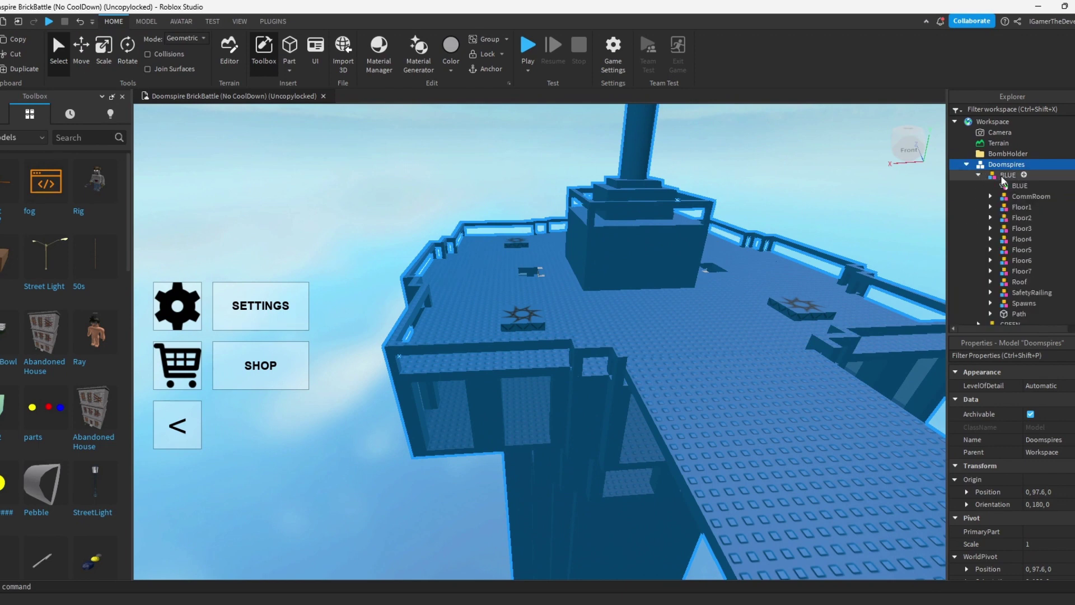
pyautogui.click(1017, 196)
pyautogui.keyDown('shift'); pyautogui.click(1014, 305); pyautogui.keyUp('shift')
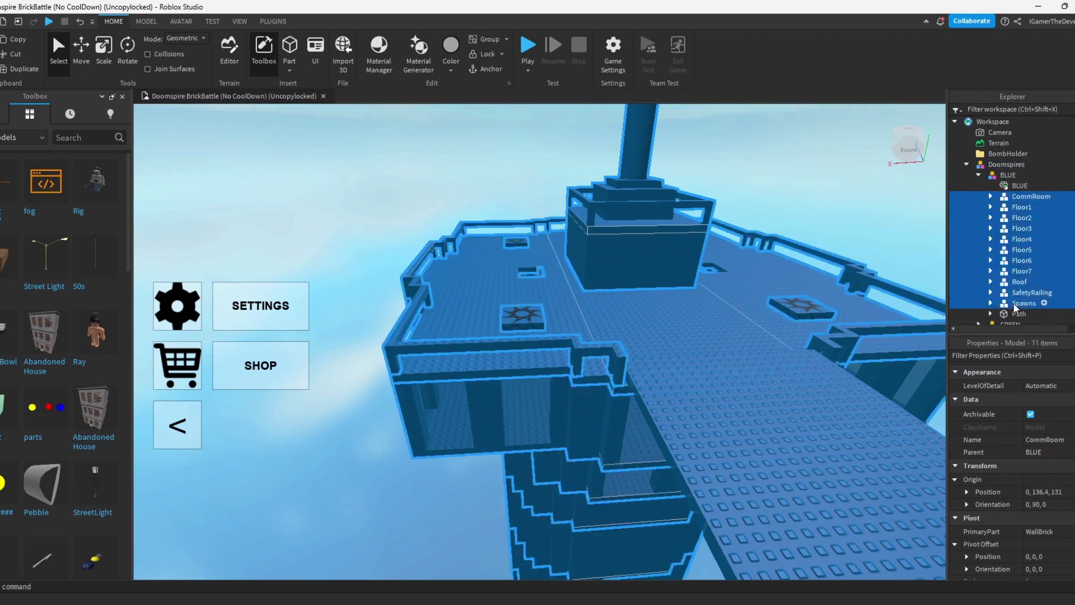
# Step: Recolour the selected BLUE tower models magenta and frame the whole tower
pyautogui.click(457, 72)
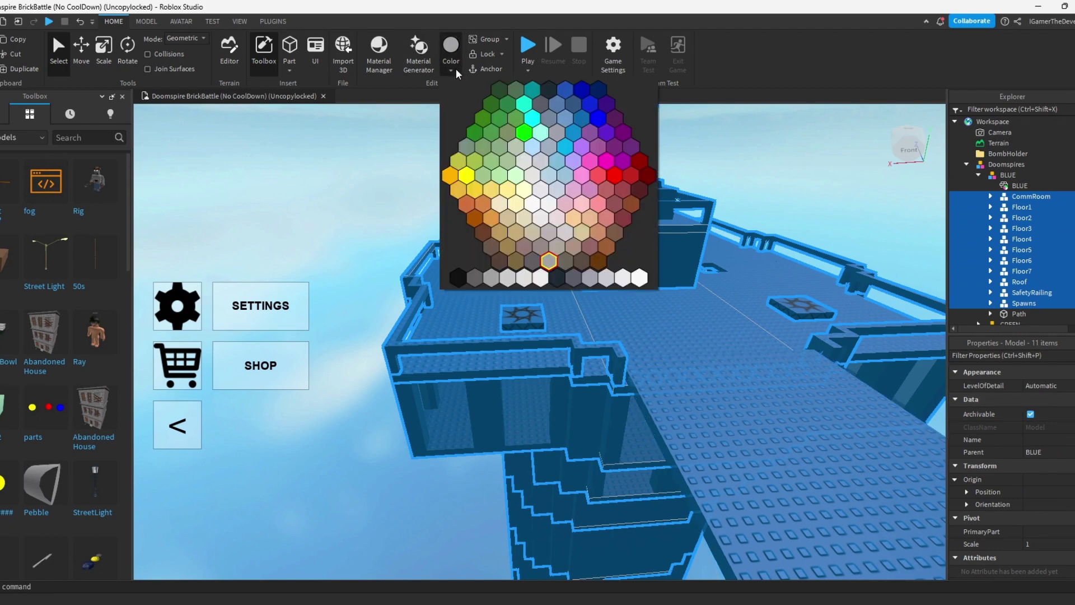
pyautogui.click(622, 161)
pyautogui.moveTo(619, 157); pyautogui.dragTo(613, 166, button='right')
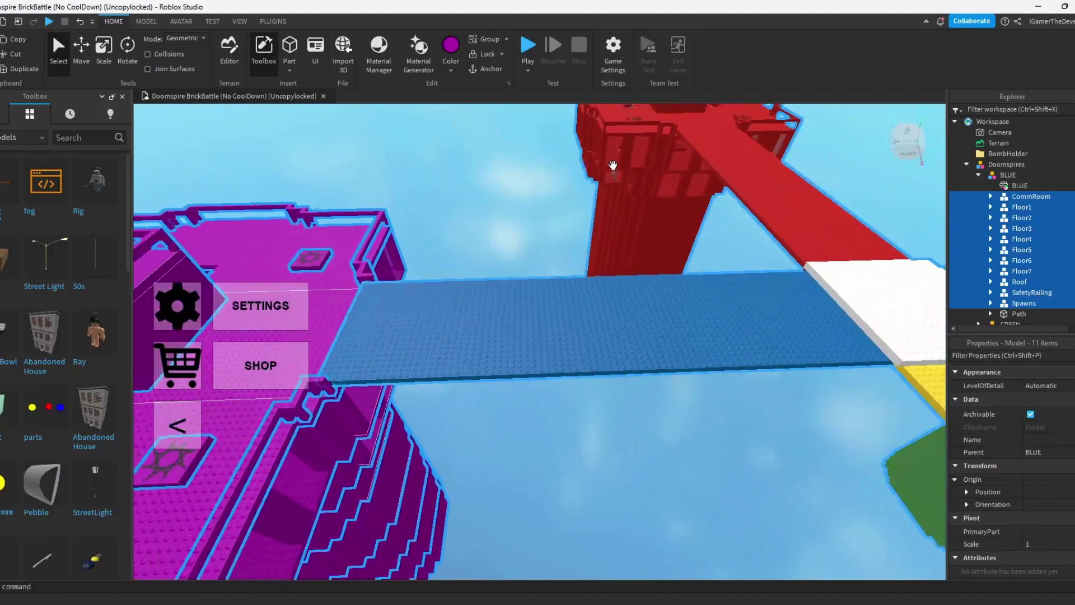
pyautogui.press('f')
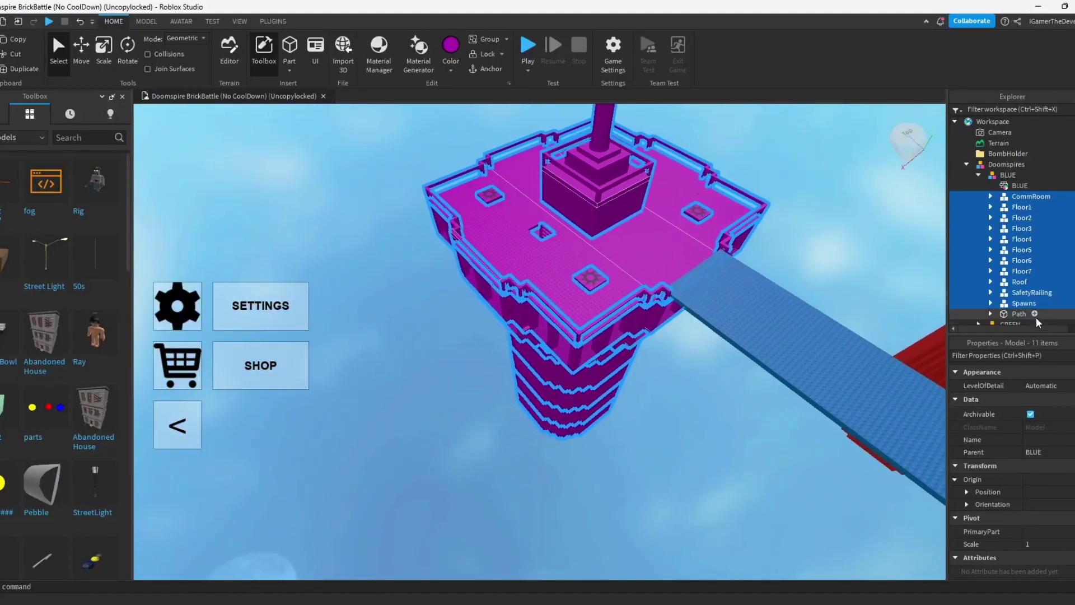
# Step: Add the Path part to the selection, recolour the tower and bridge dark purple, and rename the BLUE model as PURPLE
pyautogui.keyDown('shift'); pyautogui.click(1017, 315); pyautogui.keyUp('shift')
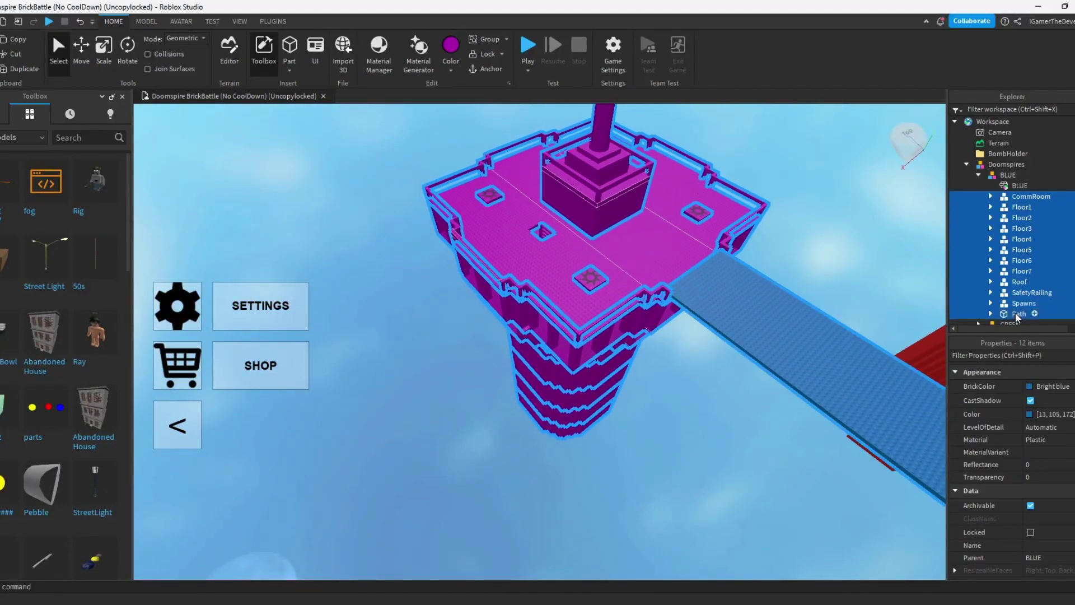
pyautogui.click(451, 70)
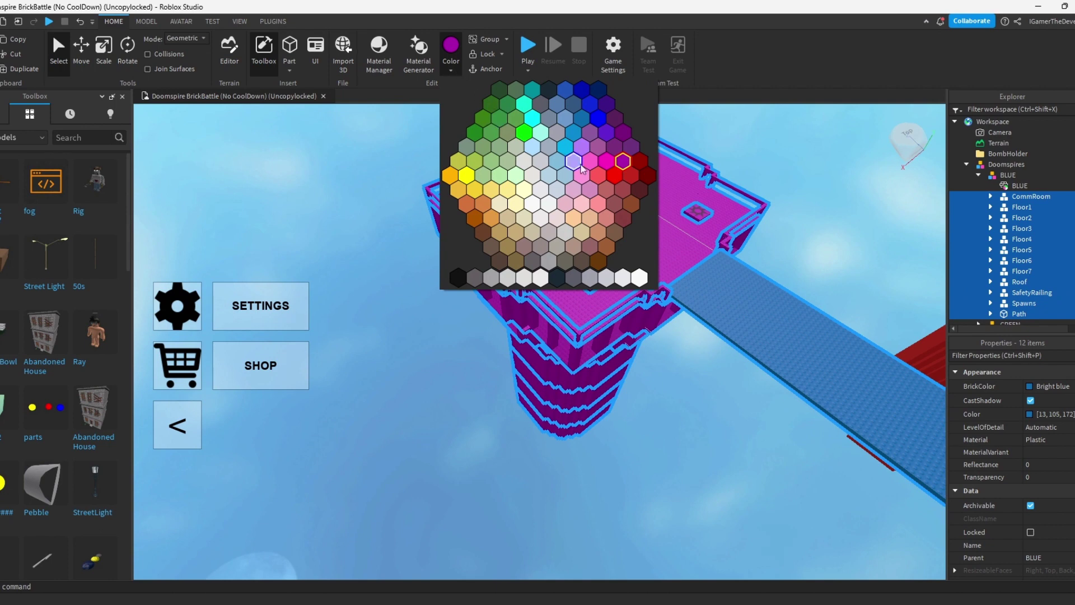
pyautogui.click(634, 153)
pyautogui.click(807, 186)
pyautogui.moveTo(807, 186); pyautogui.dragTo(840, 162, button='right')
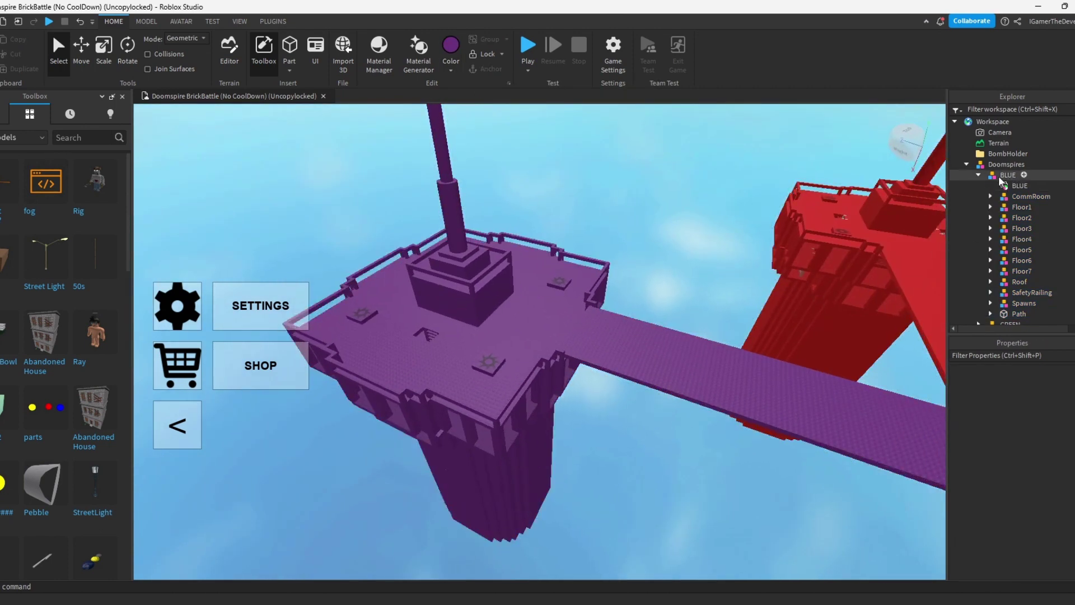
pyautogui.click(979, 175)
pyautogui.click(1007, 175)
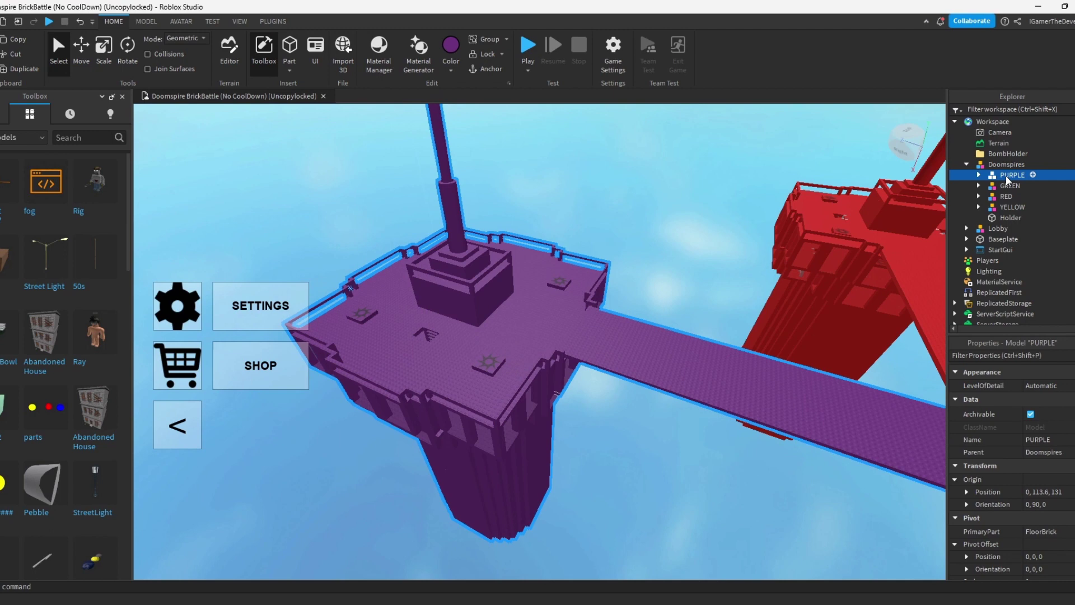
# Step: Set the TeamColor of the BLUE team in Teams to Mulberry
pyautogui.scroll(-3, 974, 224)
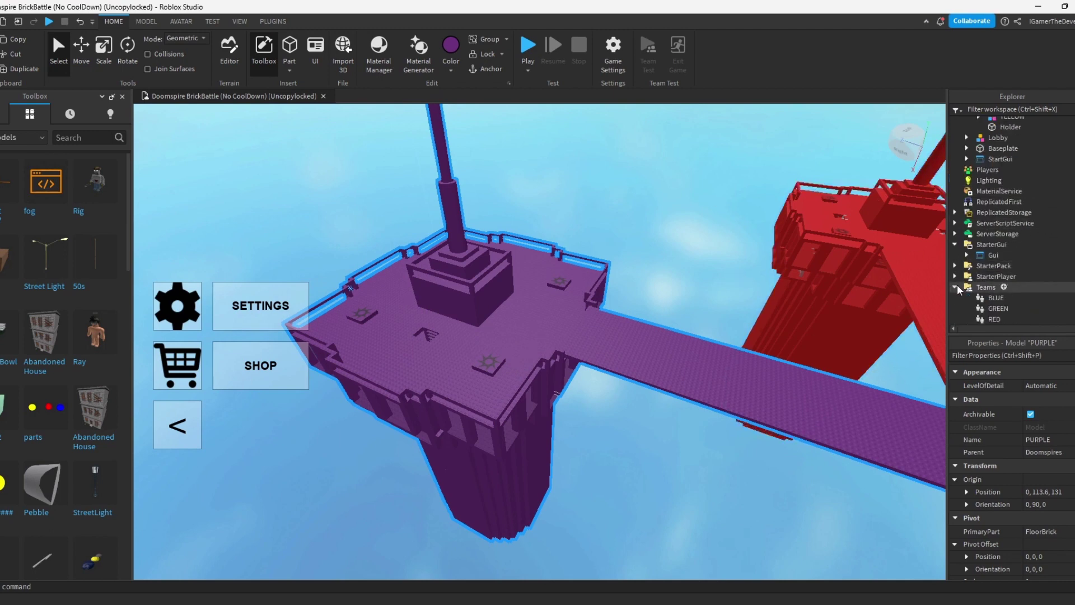
pyautogui.scroll(-2, 959, 289)
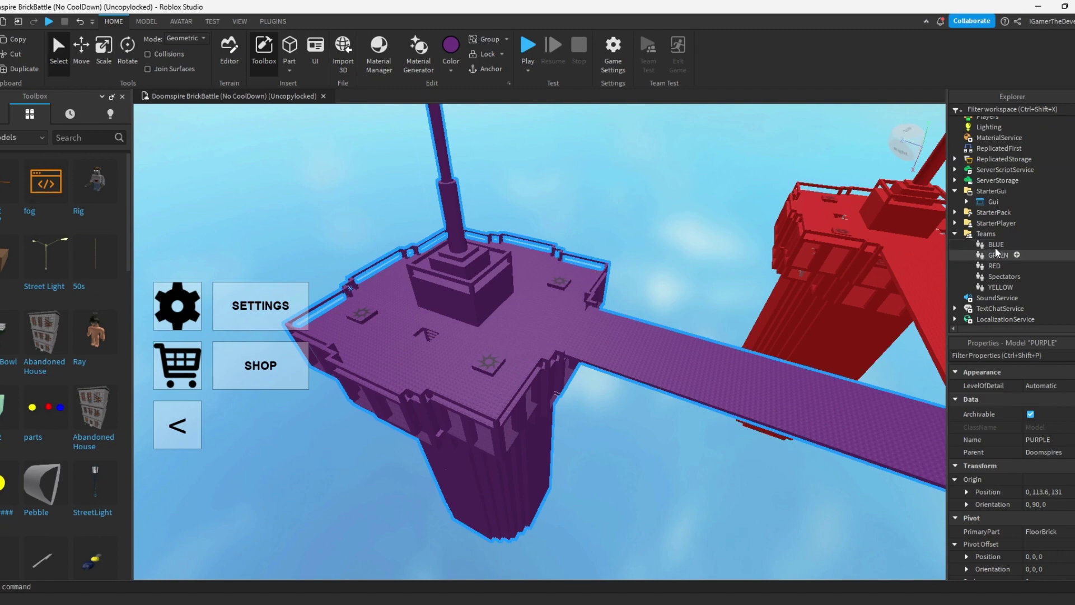
pyautogui.click(980, 247)
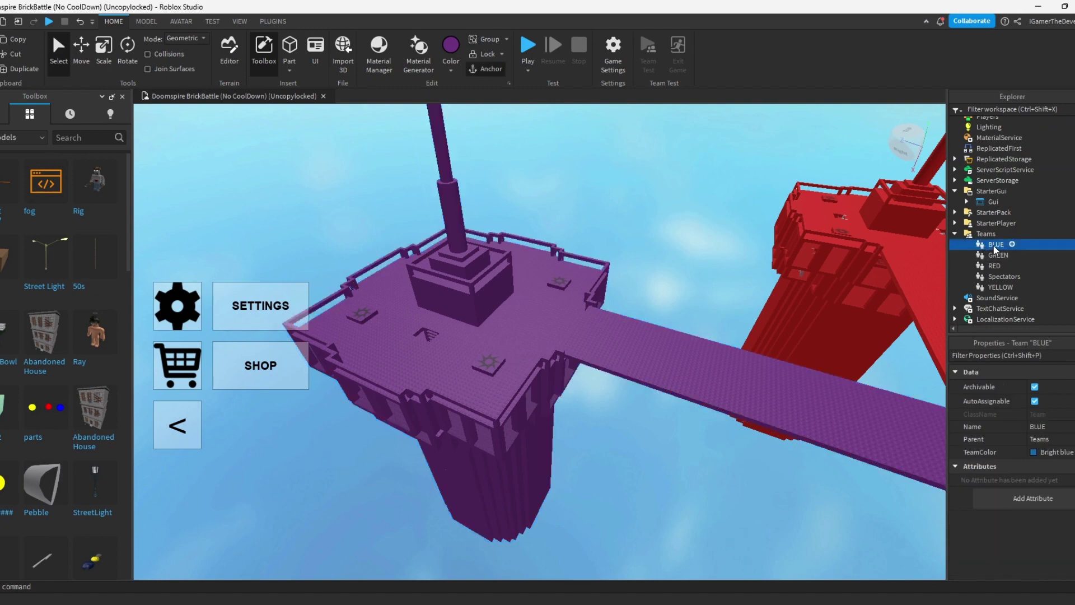
pyautogui.press('w')
pyautogui.moveTo(772, 244); pyautogui.dragTo(772, 250, button='right')
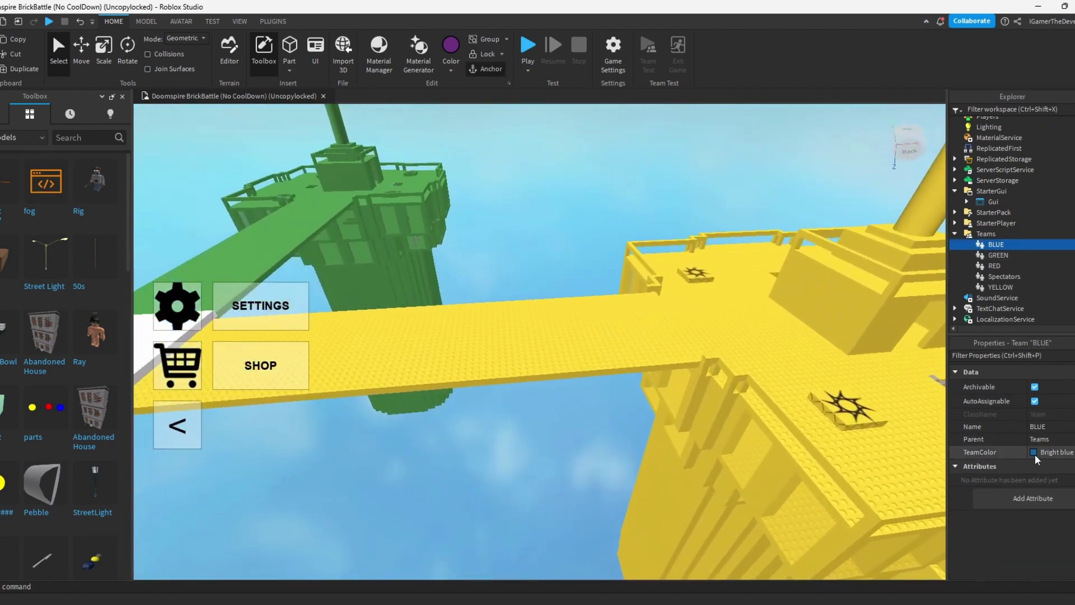
pyautogui.click(1036, 453)
pyautogui.click(1063, 471)
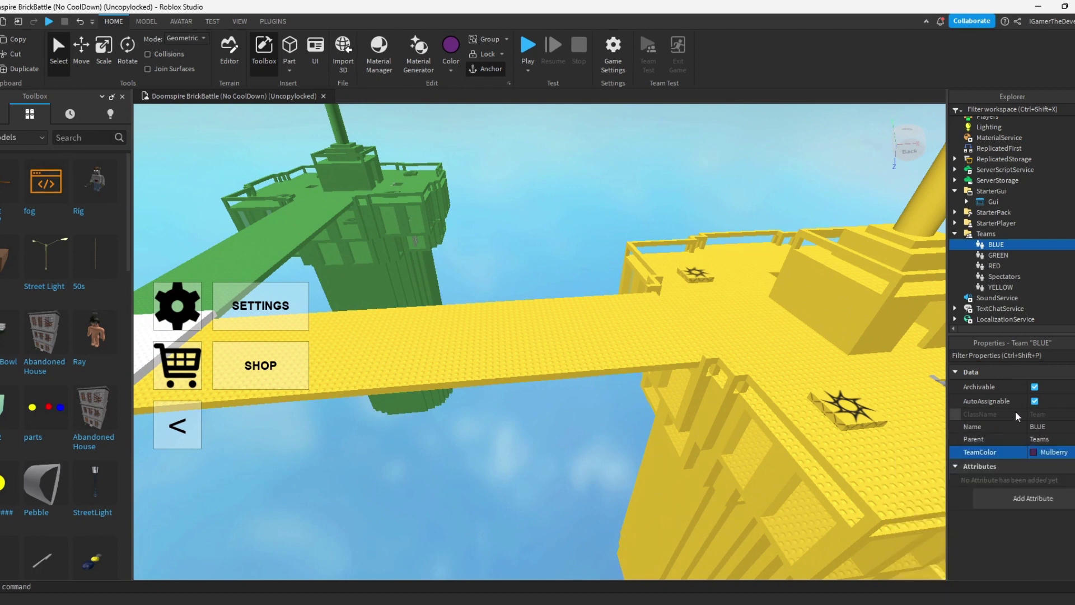
pyautogui.doubleClick(996, 245)
# Step: Examine the recoloured tower and its bridge from several sides, and look through the scripts in ServerScriptService
pyautogui.moveTo(668, 224); pyautogui.dragTo(476, 233, button='right')
pyautogui.scroll(5, 537, 227)
pyautogui.press('w')
pyautogui.press('w')
pyautogui.press('w')
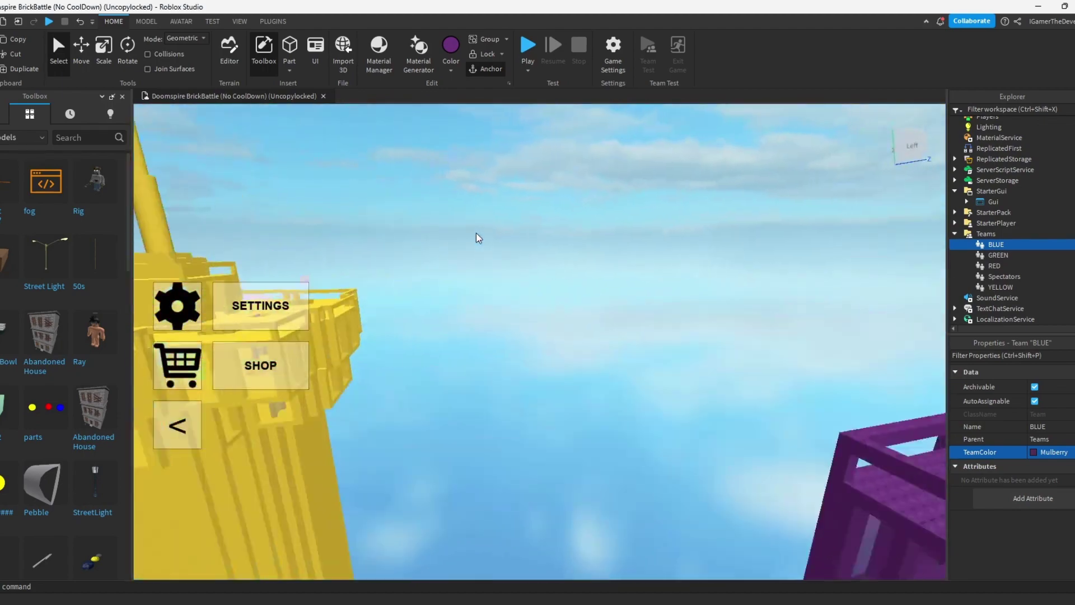
pyautogui.moveTo(477, 233); pyautogui.dragTo(477, 235, button='right')
pyautogui.press('w')
pyautogui.press('s')
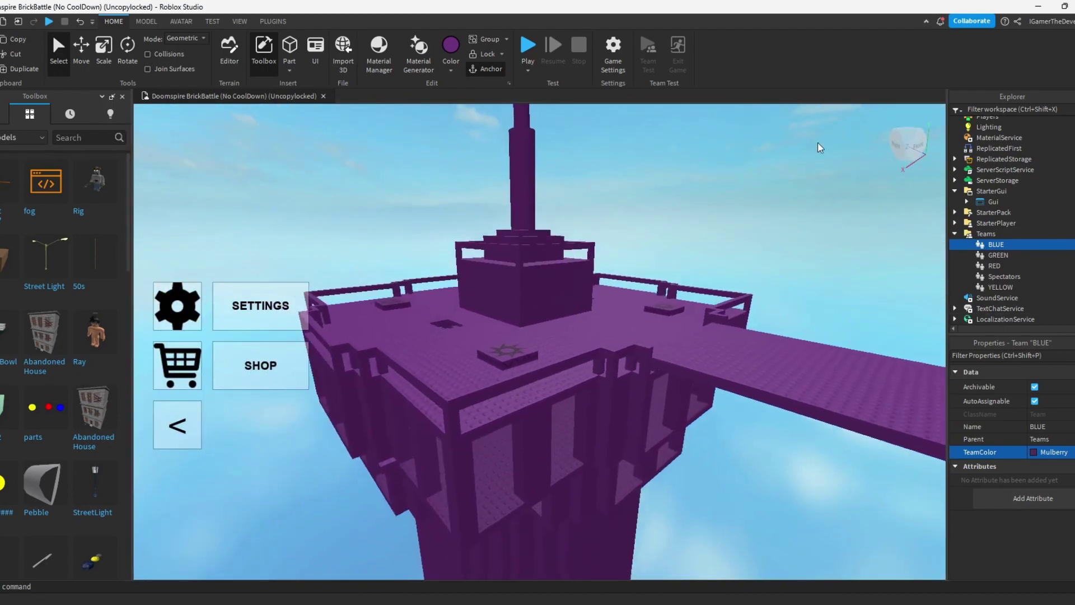
pyautogui.press('s')
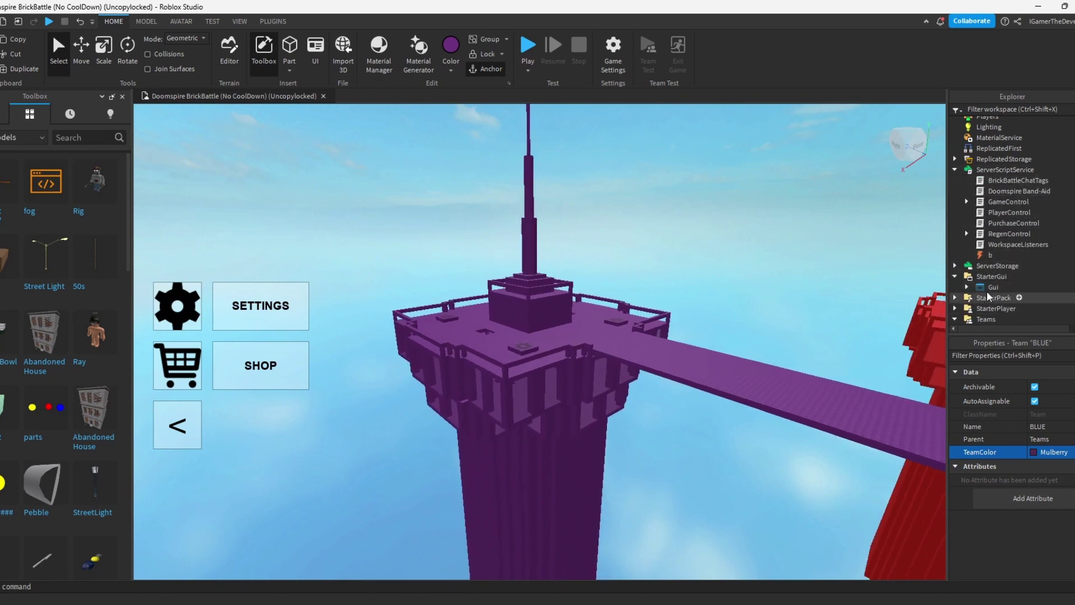
pyautogui.moveTo(480, 338); pyautogui.dragTo(480, 338, button='right')
pyautogui.press('d')
pyautogui.press('d')
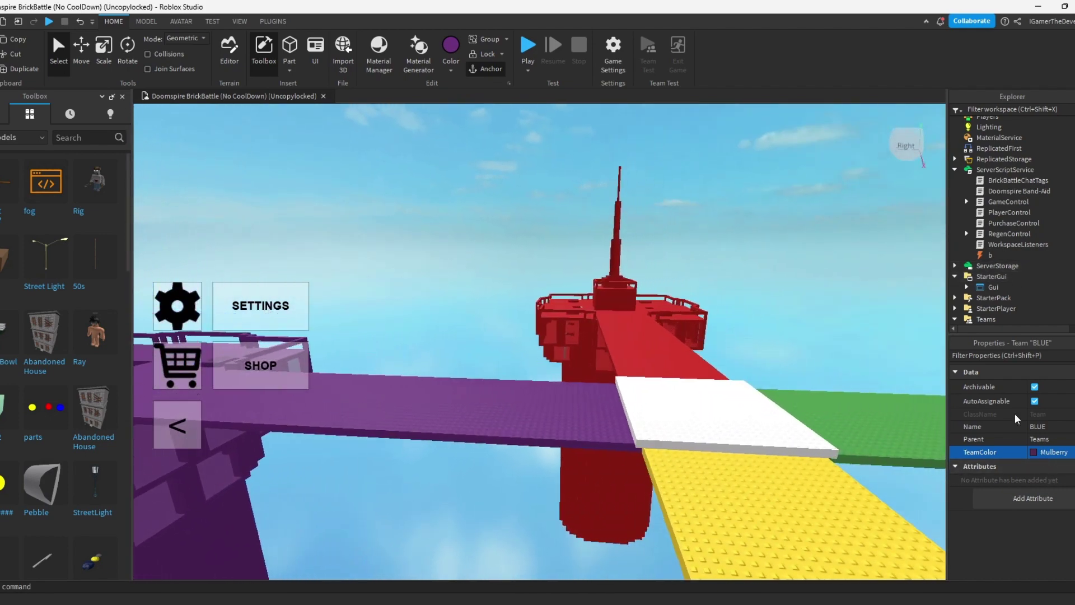
pyautogui.moveTo(629, 240); pyautogui.dragTo(629, 241, button='right')
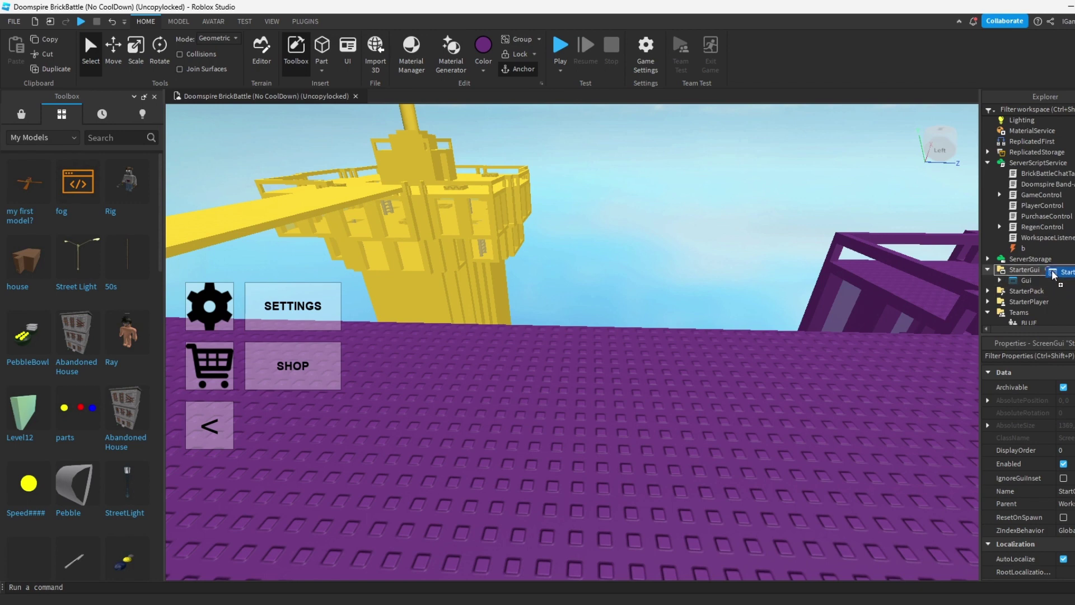
# Step: Move the StartGui object from Workspace back into StarterGui and start a playtest
pyautogui.moveTo(1054, 274); pyautogui.dragTo(1055, 276)
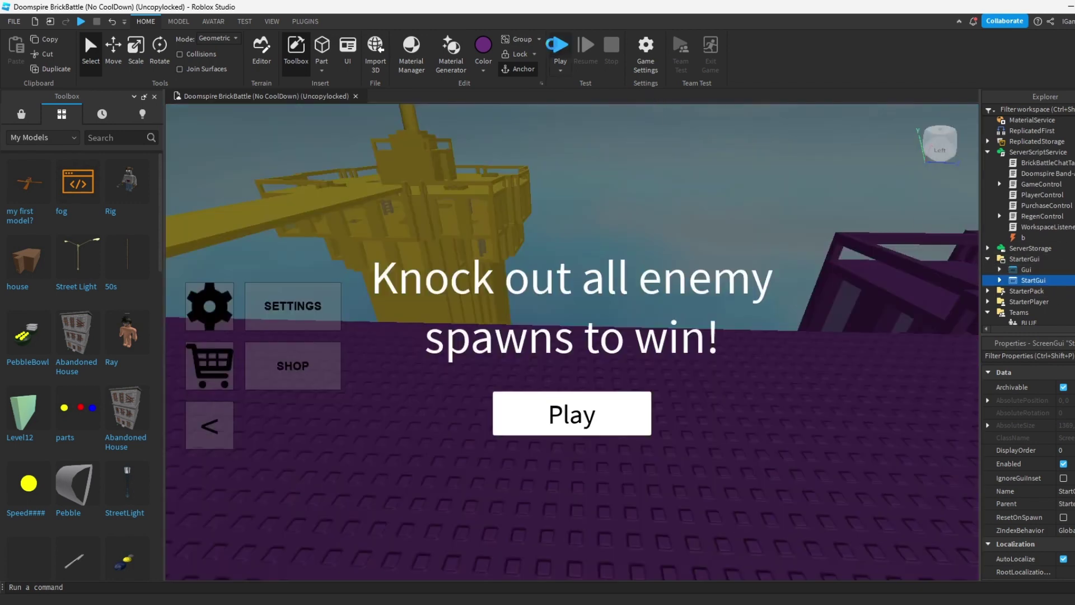
pyautogui.click(557, 44)
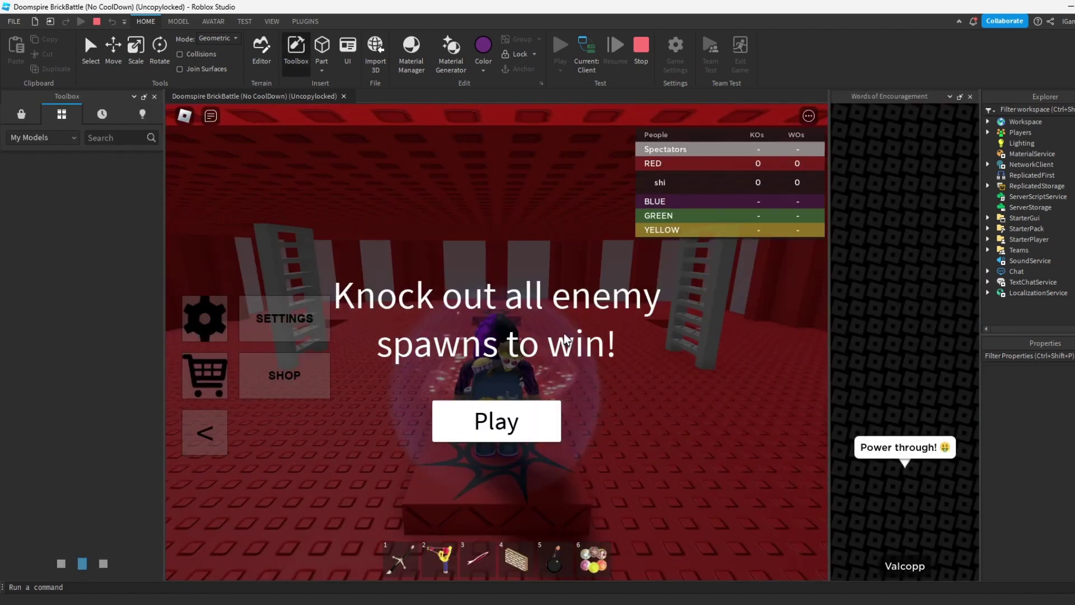
# Step: Reset the character during the playtest and stop the test
pyautogui.click(195, 122)
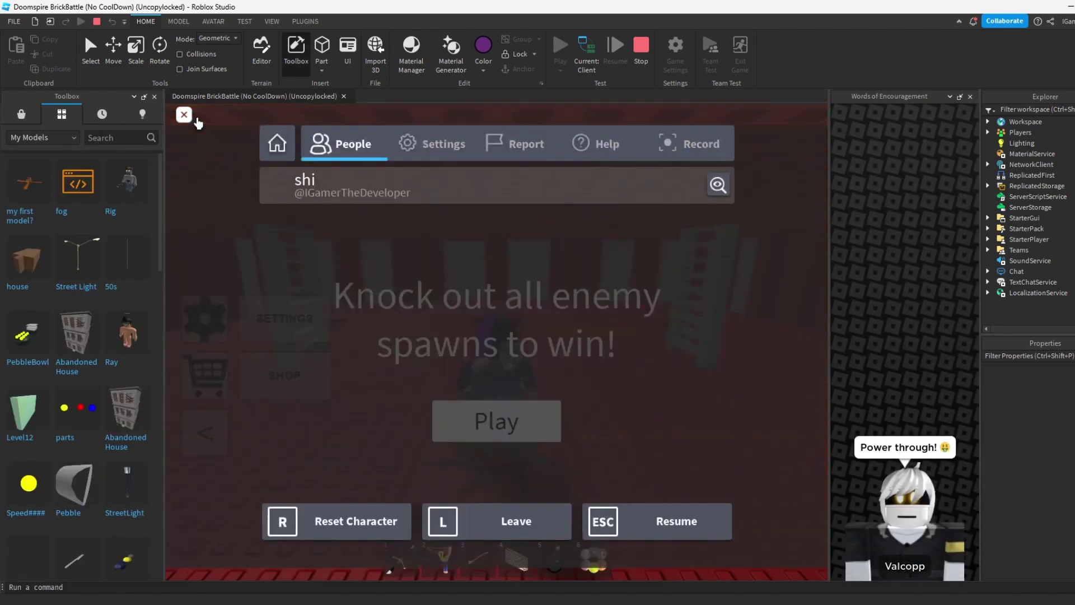
pyautogui.press('r')
pyautogui.press('Return')
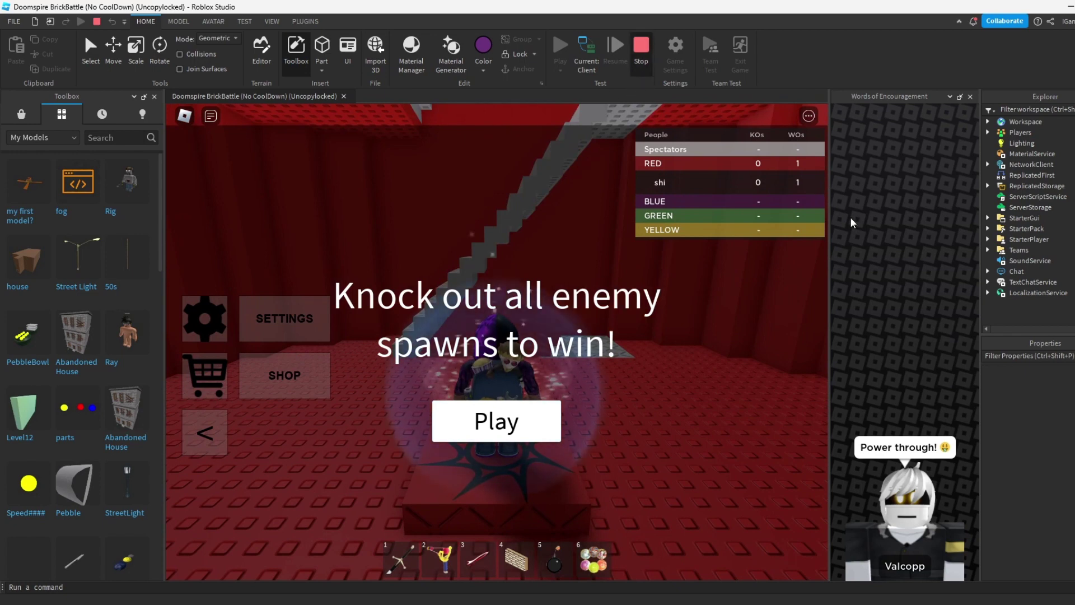
pyautogui.hotkey('shift', 'F5')
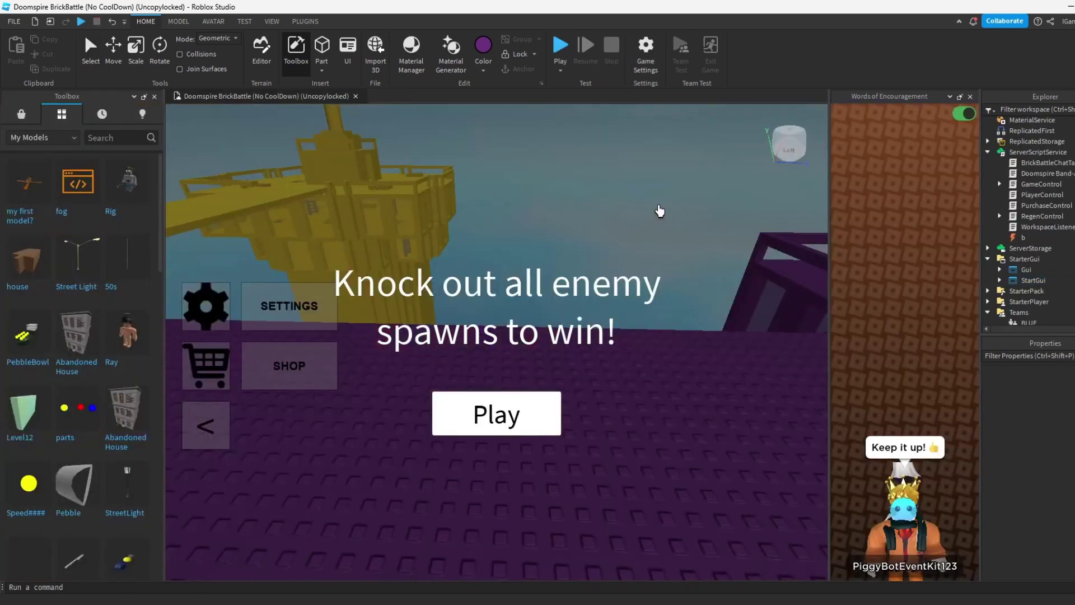
# Step: Start another playtest, dismiss the game's start screen, and bring the character up to the red tower's roof
pyautogui.click(558, 51)
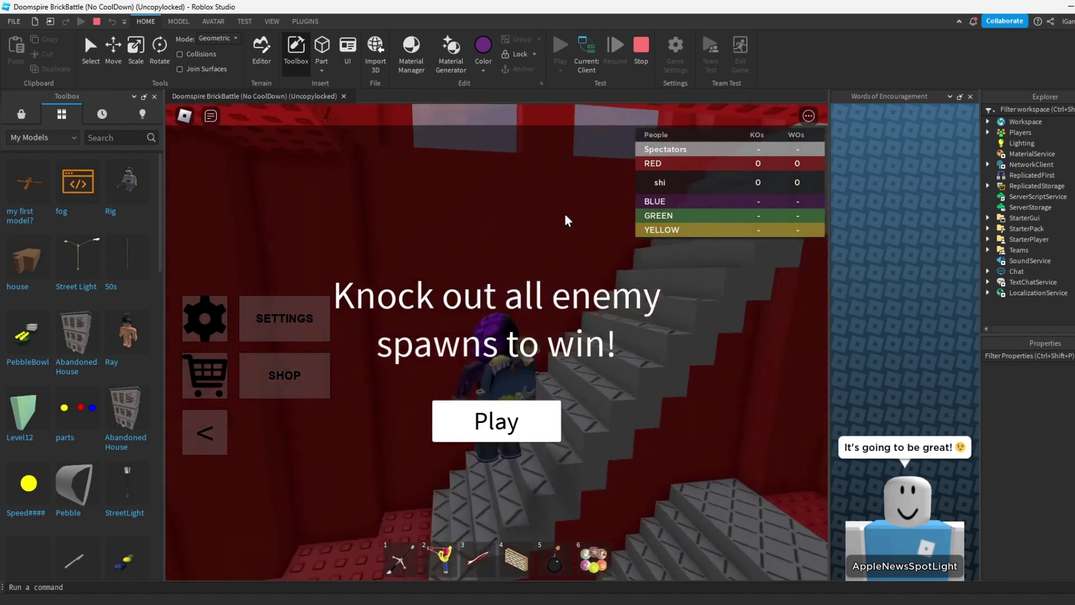
pyautogui.press('w')
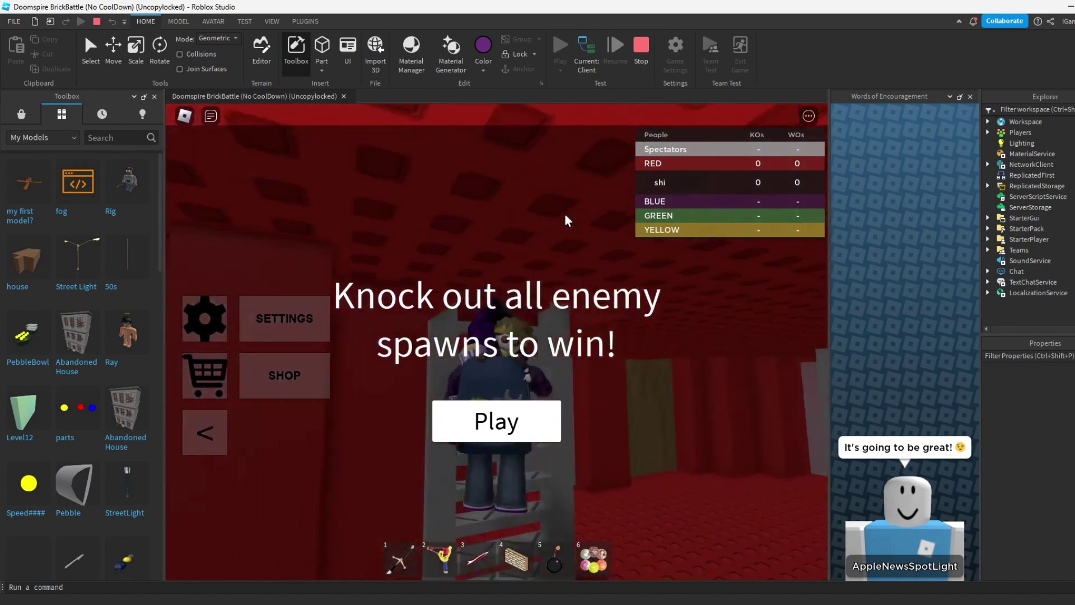
pyautogui.press('w')
pyautogui.click(547, 408)
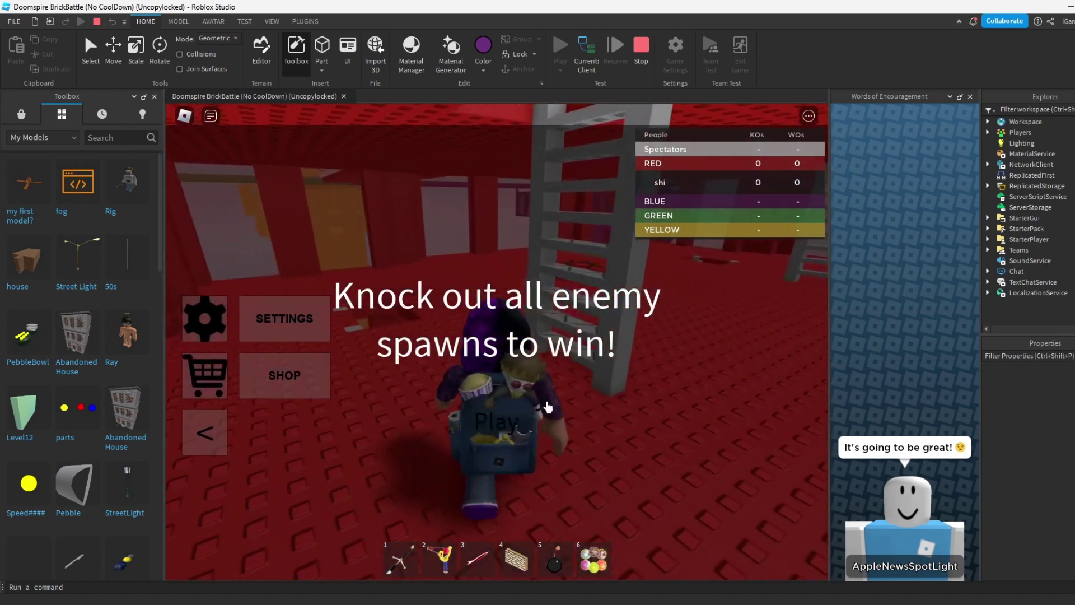
pyautogui.press('w')
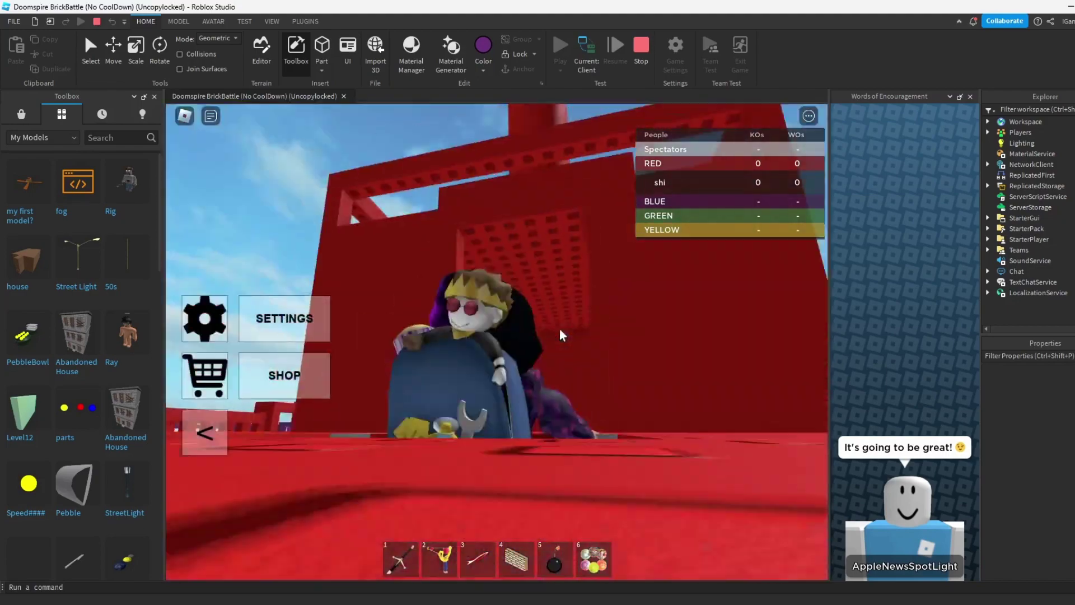
pyautogui.press('w')
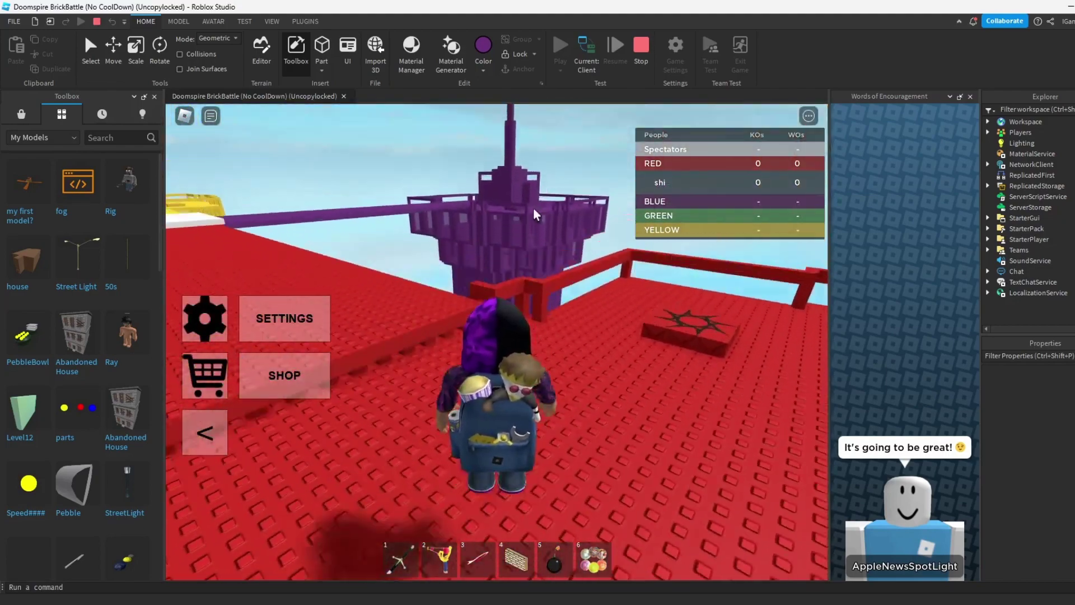
# Step: Walk the character over the red bridge and the white centre platform to the roof of the purple tower
pyautogui.press('w')
pyautogui.moveTo(582, 271); pyautogui.dragTo(584, 273, button='right')
pyautogui.press('w')
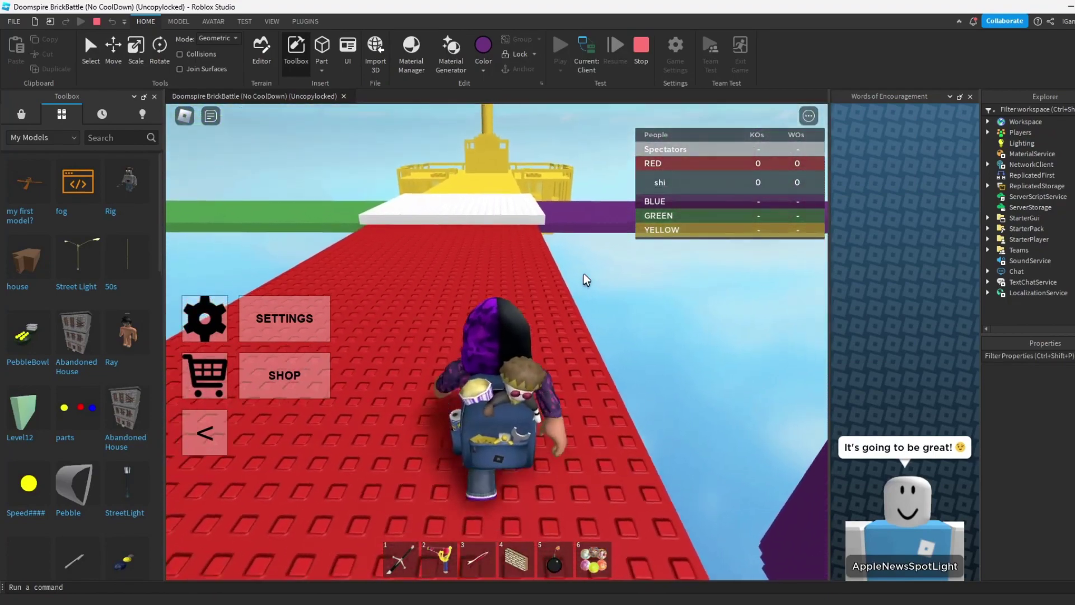
pyautogui.press('w')
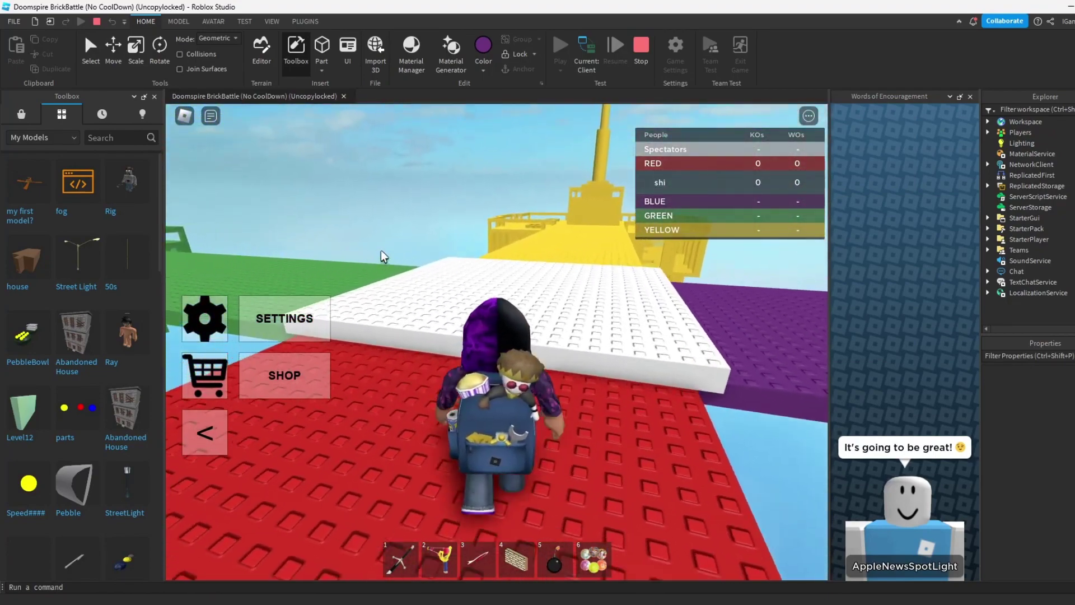
pyautogui.press('w')
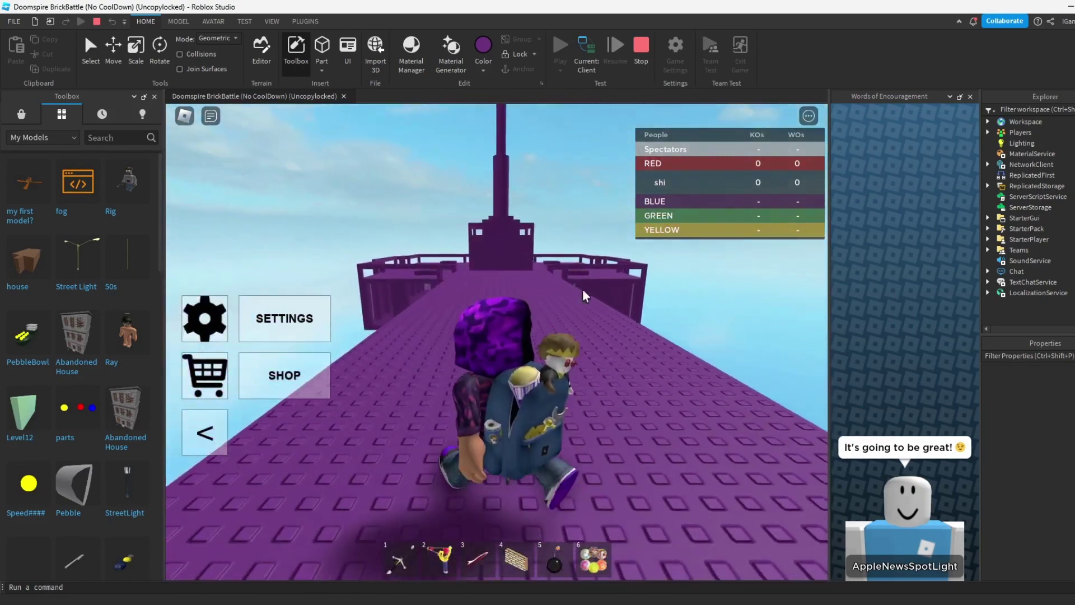
pyautogui.press('w')
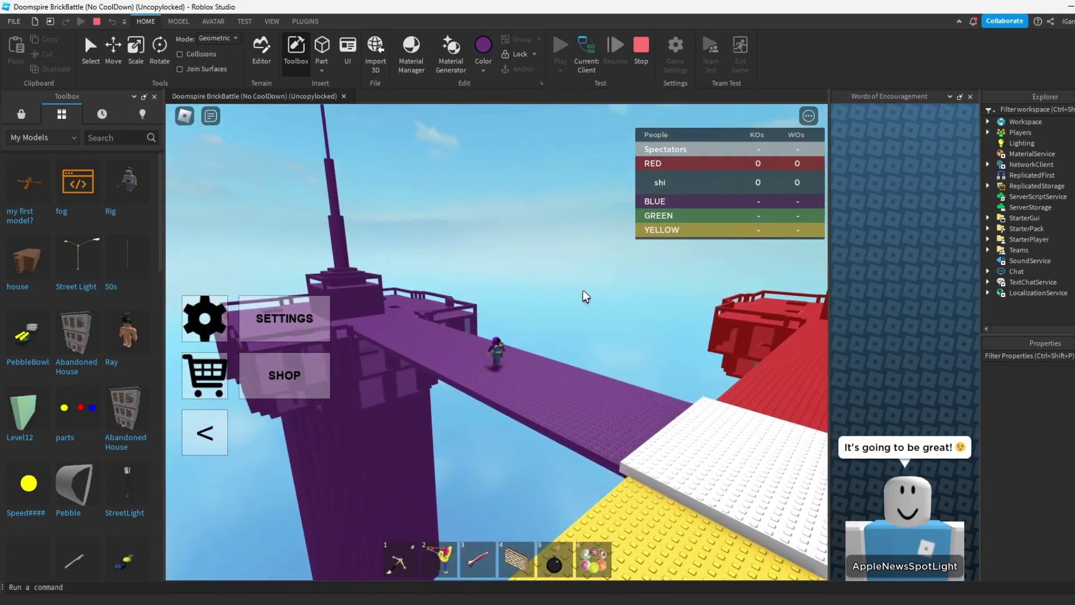
pyautogui.press('s')
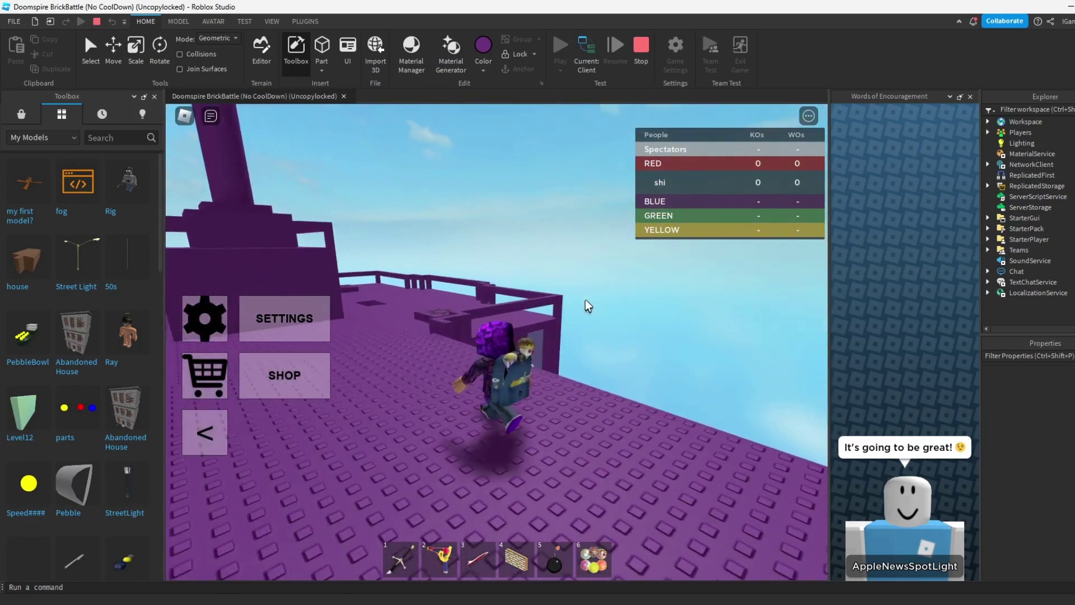
pyautogui.press('w')
pyautogui.press('a')
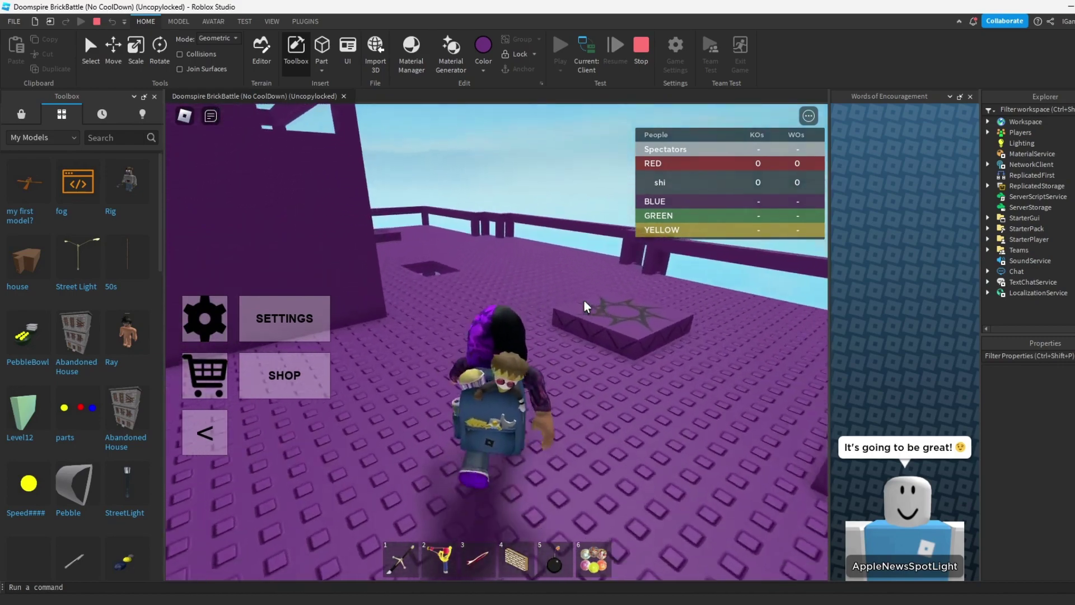
# Step: Equip the bomb from slot 5 and throw several bombs on the purple tower's roof
pyautogui.scroll(5, 582, 301)
pyautogui.scroll(-5, 496, 341)
pyautogui.press('5')
pyautogui.press('space')
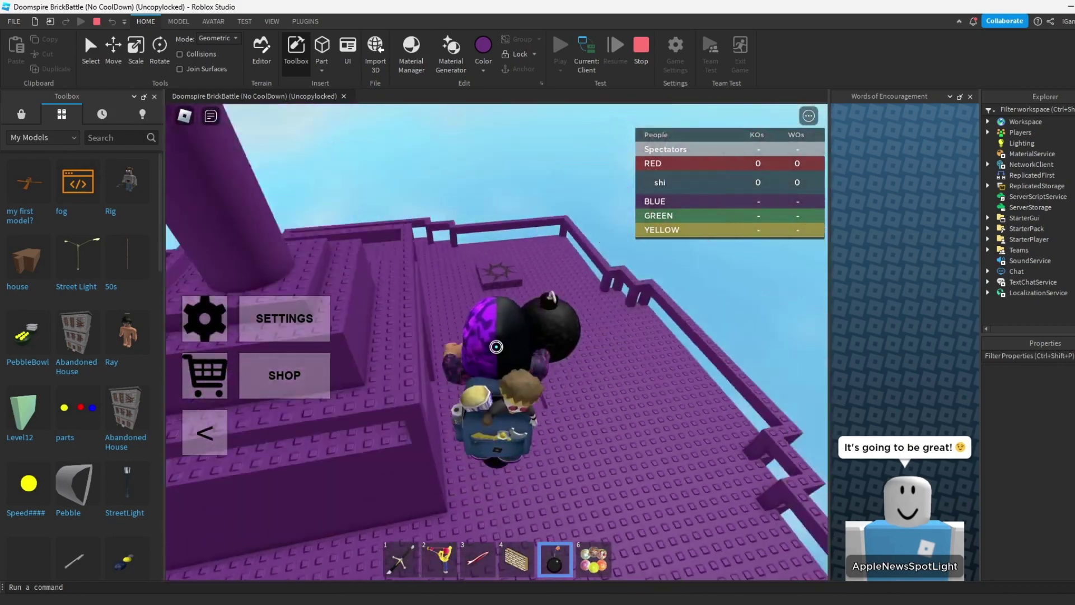
pyautogui.click(496, 347)
pyautogui.click(496, 346)
pyautogui.click(497, 347)
pyautogui.click(496, 346)
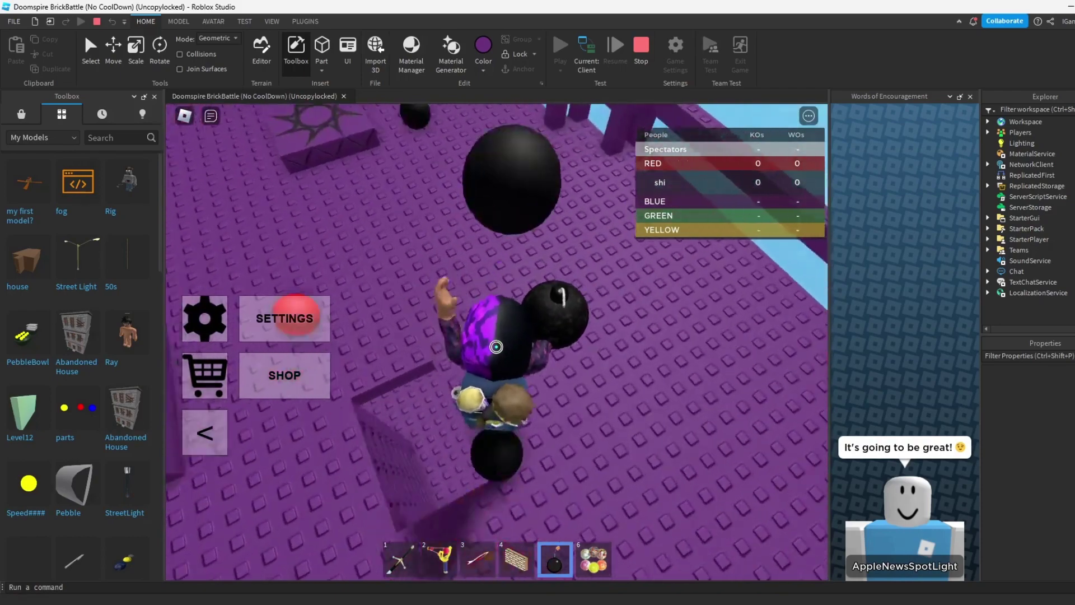